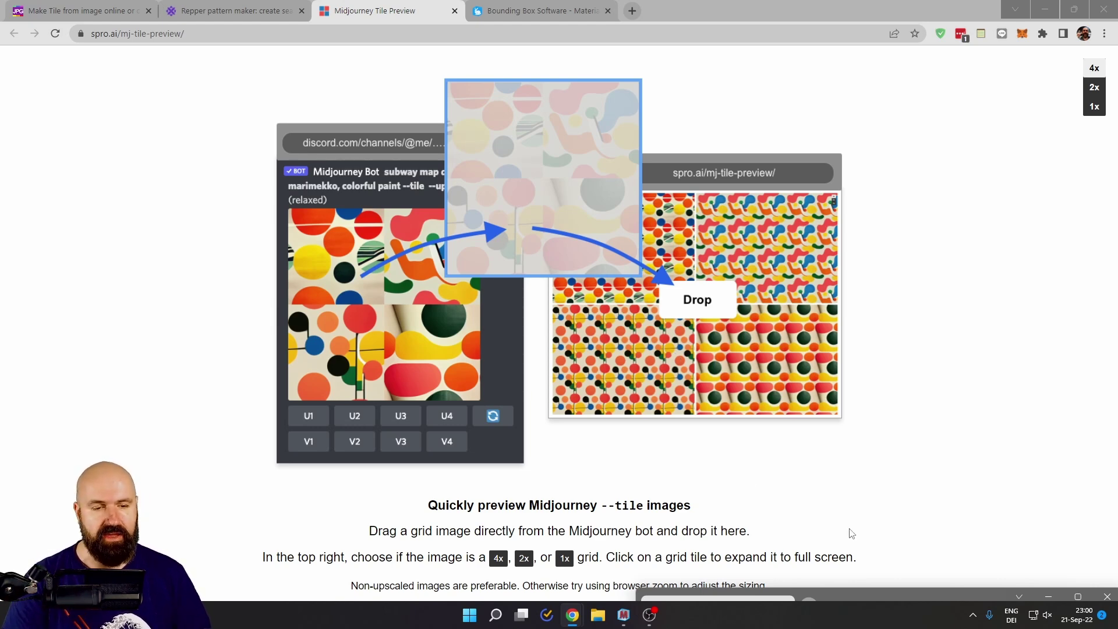
# - Drop the baroque wallpaper grid from the Midjourney Bot chat into the tile preview page and compare its 2x, 1x and 4x layouts
pyautogui.moveTo(852, 597); pyautogui.dragTo(215, 57)
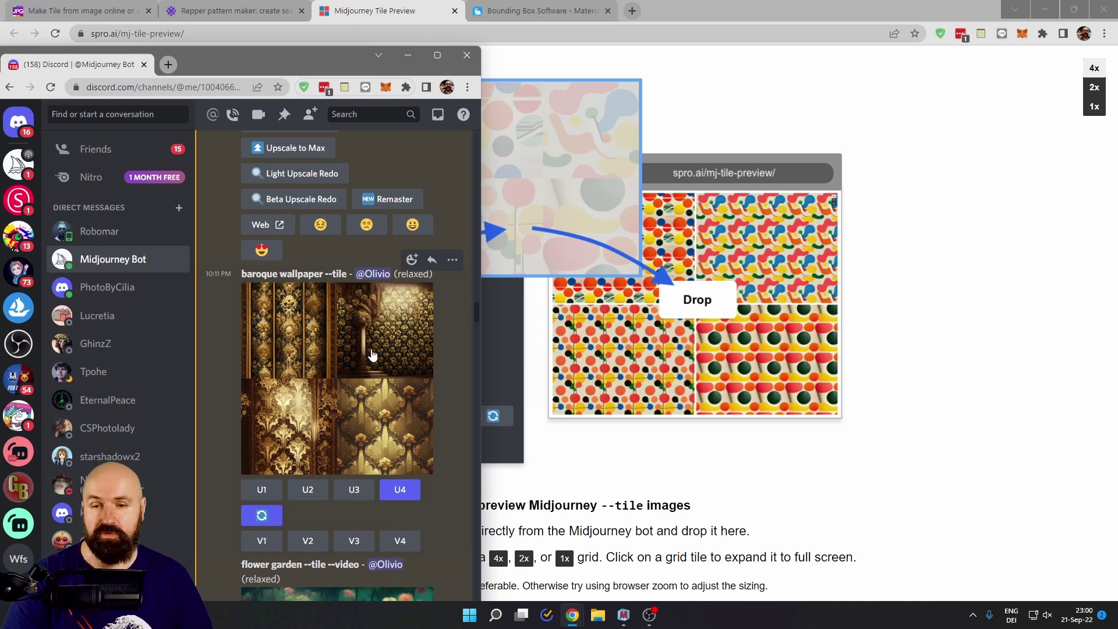
pyautogui.moveTo(372, 355); pyautogui.dragTo(662, 280)
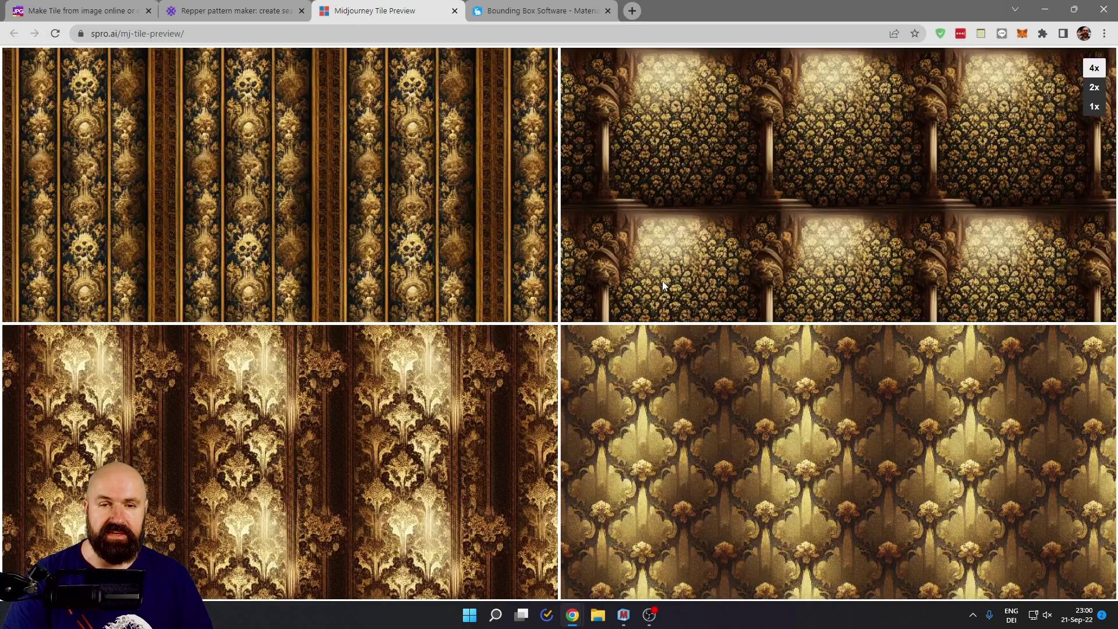
pyautogui.click(1090, 89)
pyautogui.click(1093, 106)
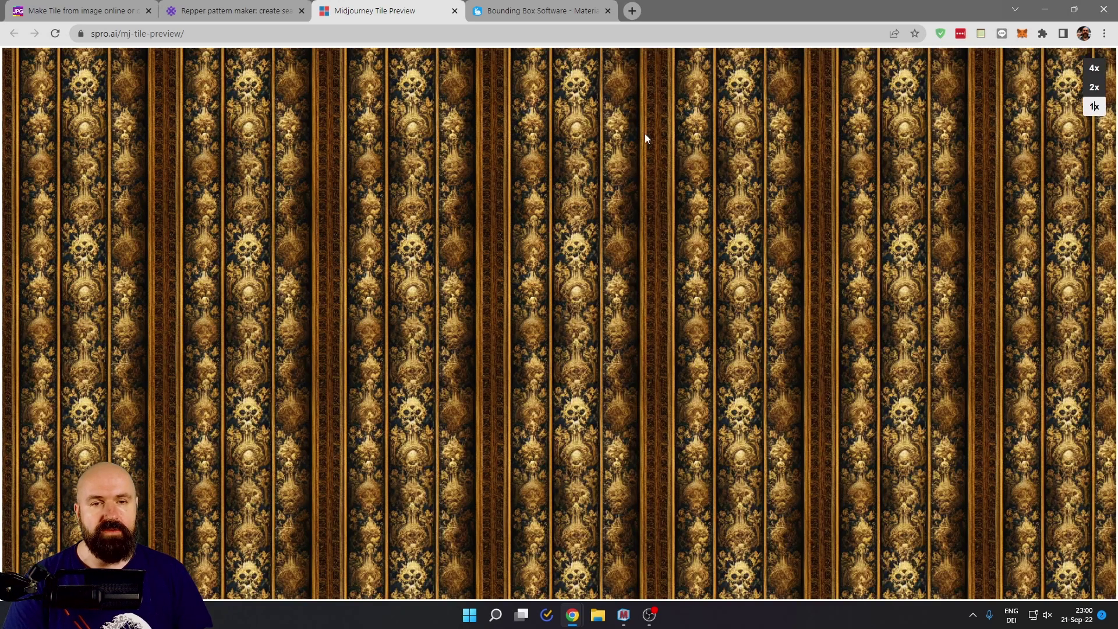
pyautogui.click(1093, 68)
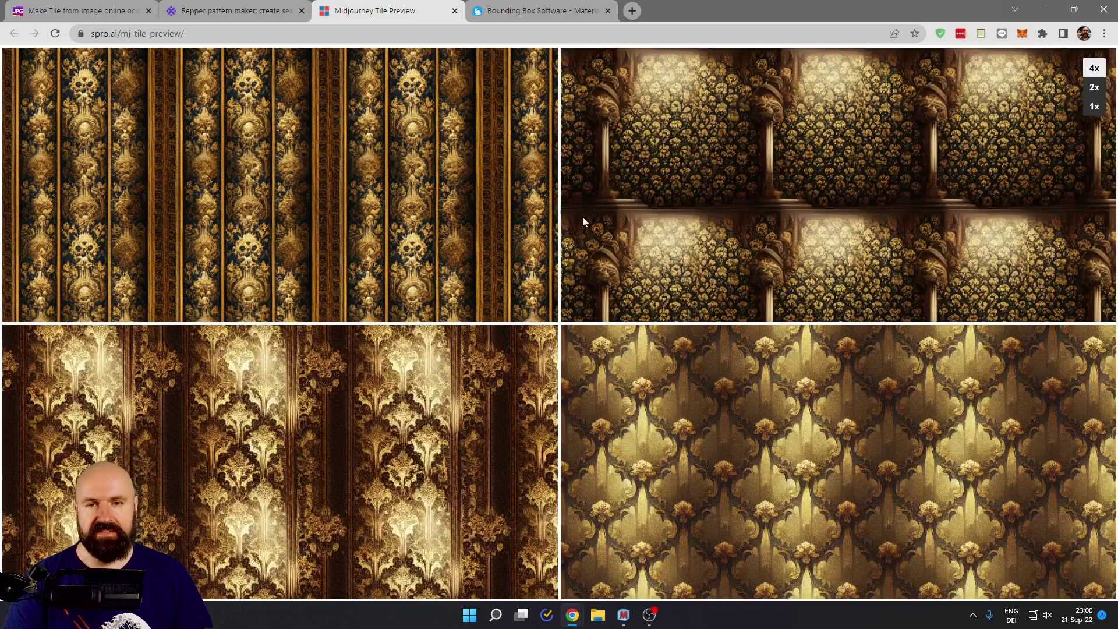
# - Inspect the individual baroque wallpaper tiles at full screen, one after another, in the tile preview
pyautogui.click(749, 162)
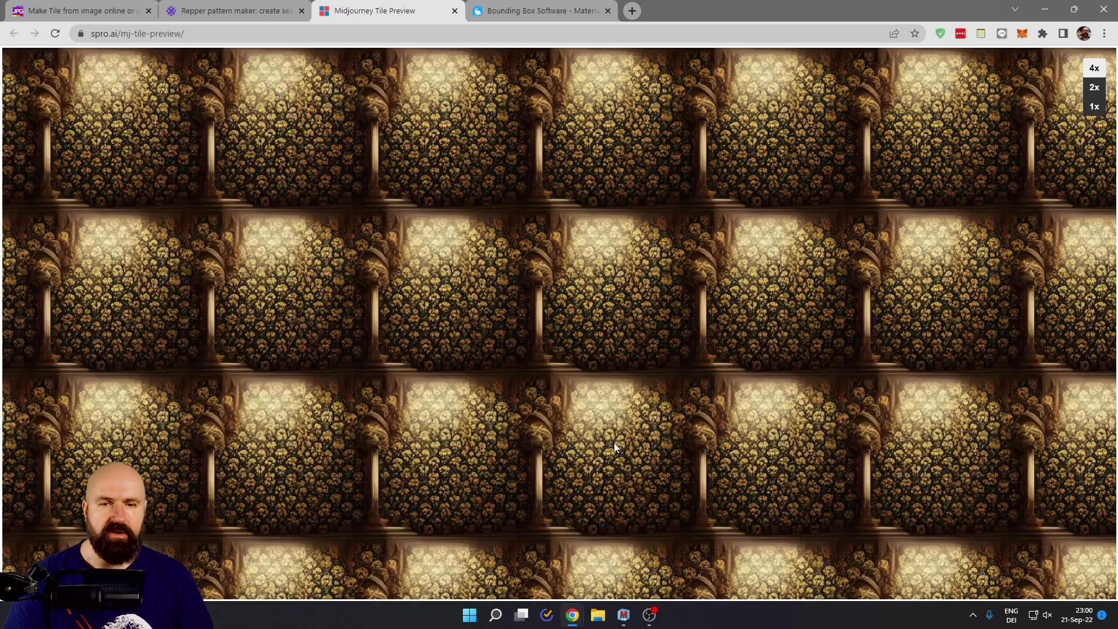
pyautogui.click(610, 246)
pyautogui.click(292, 230)
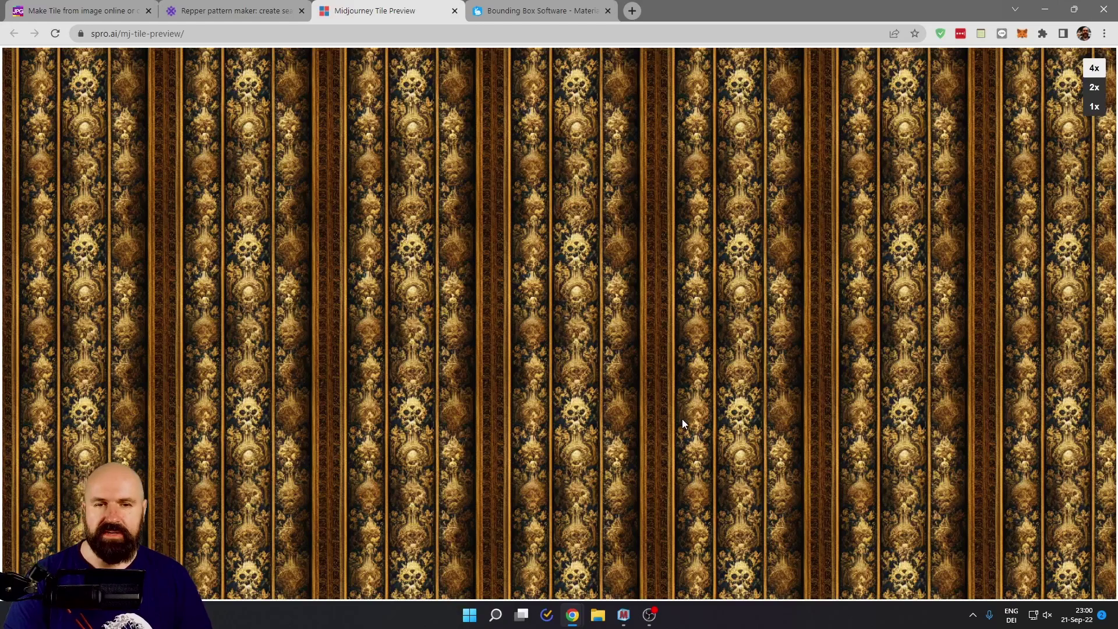
pyautogui.click(415, 225)
pyautogui.click(705, 428)
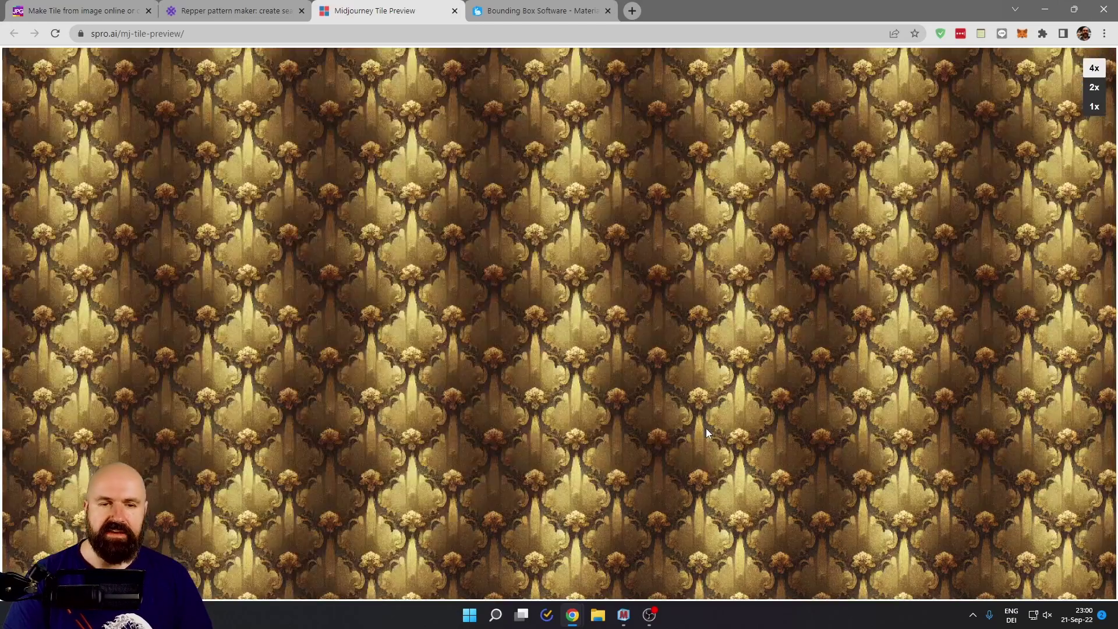
pyautogui.click(767, 466)
pyautogui.click(280, 466)
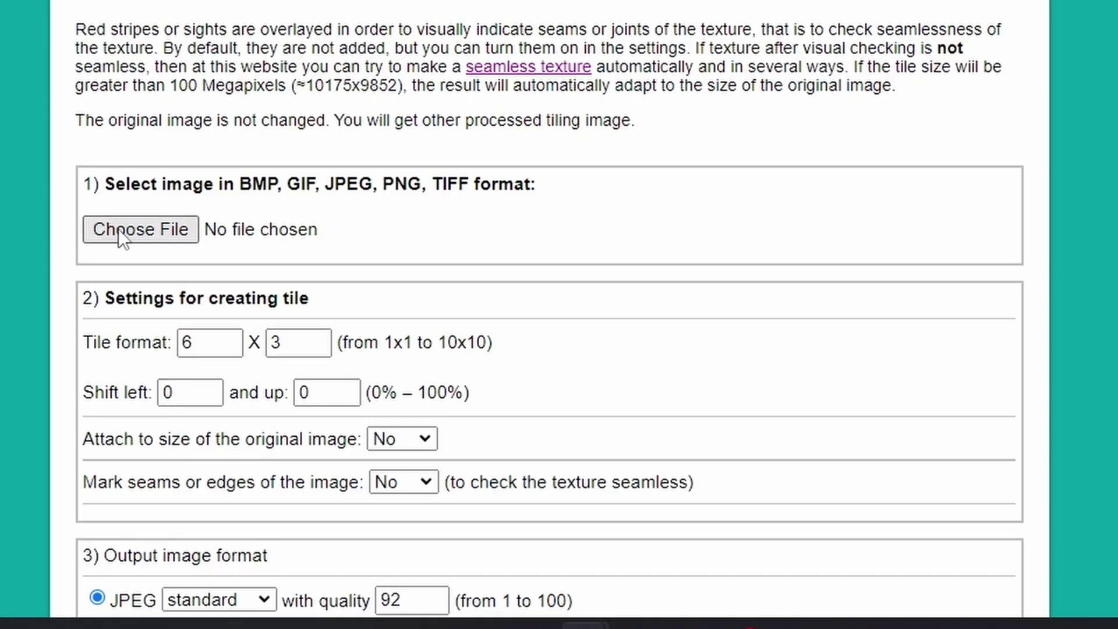
# - On IMGonline, generate a 6 × 3 tiled standard JPEG from the baroque wallpaper 29d0d742 PNG and download the processed image
pyautogui.click(338, 406)
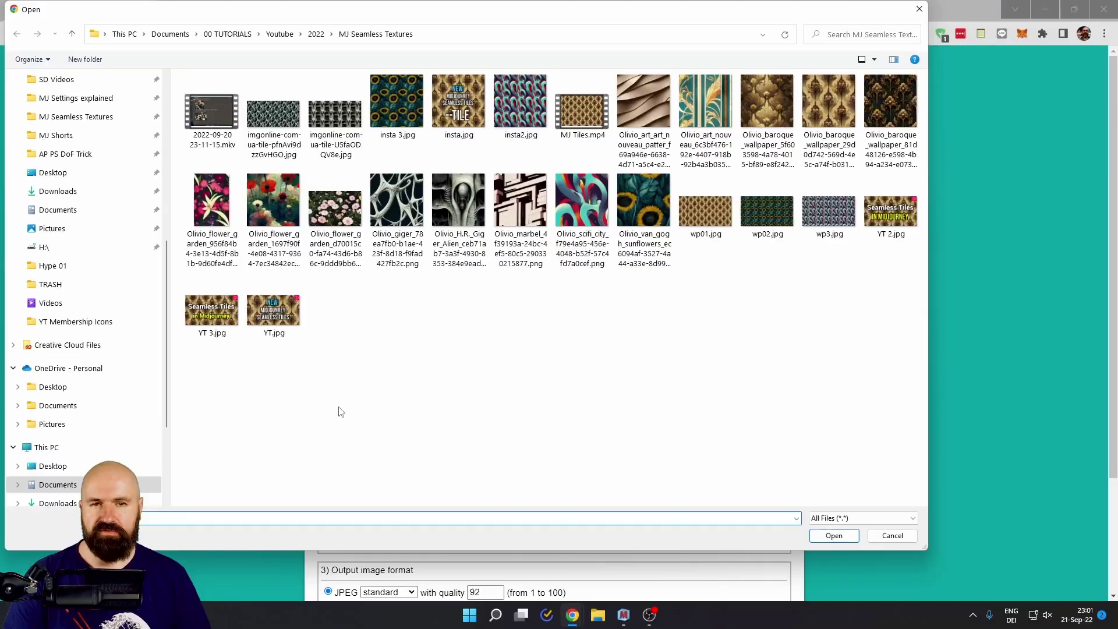
pyautogui.doubleClick(828, 116)
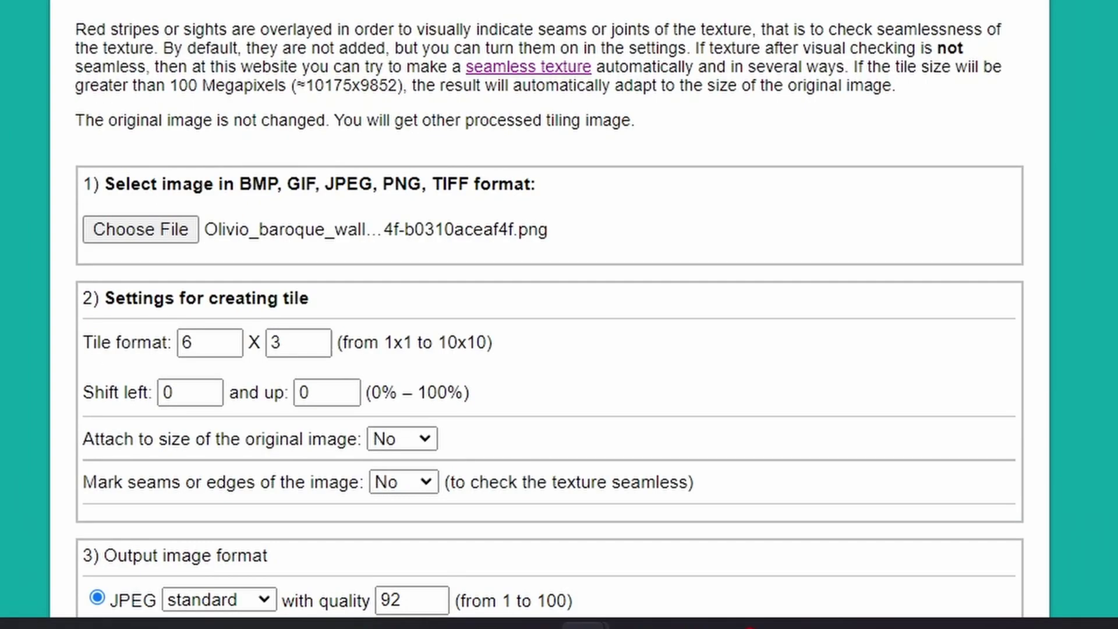
pyautogui.scroll(-4, 141, 79)
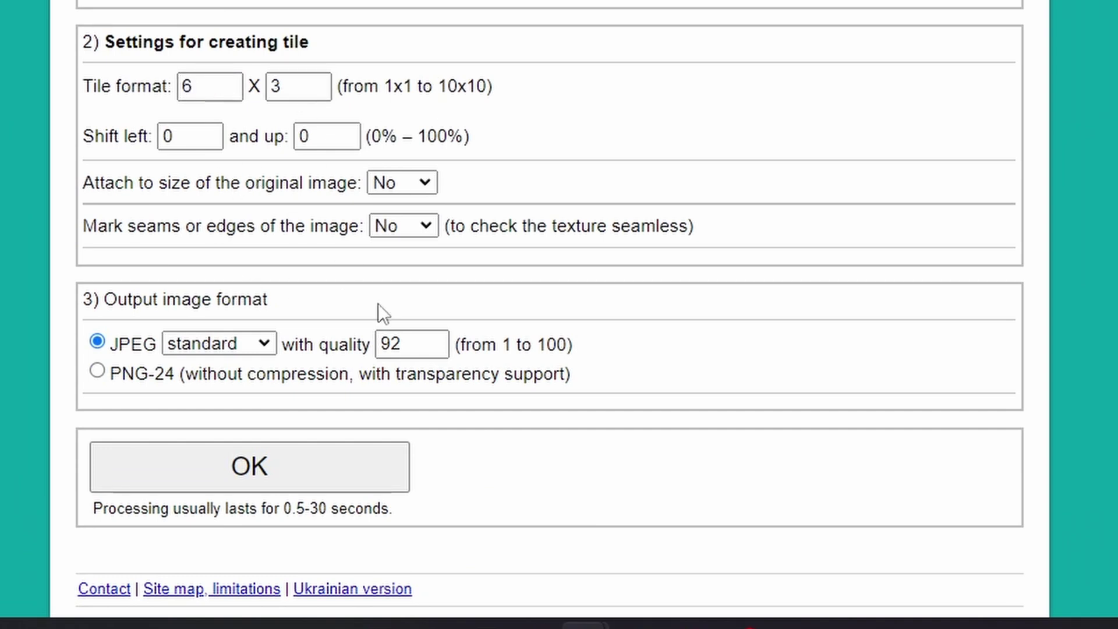
pyautogui.click(271, 467)
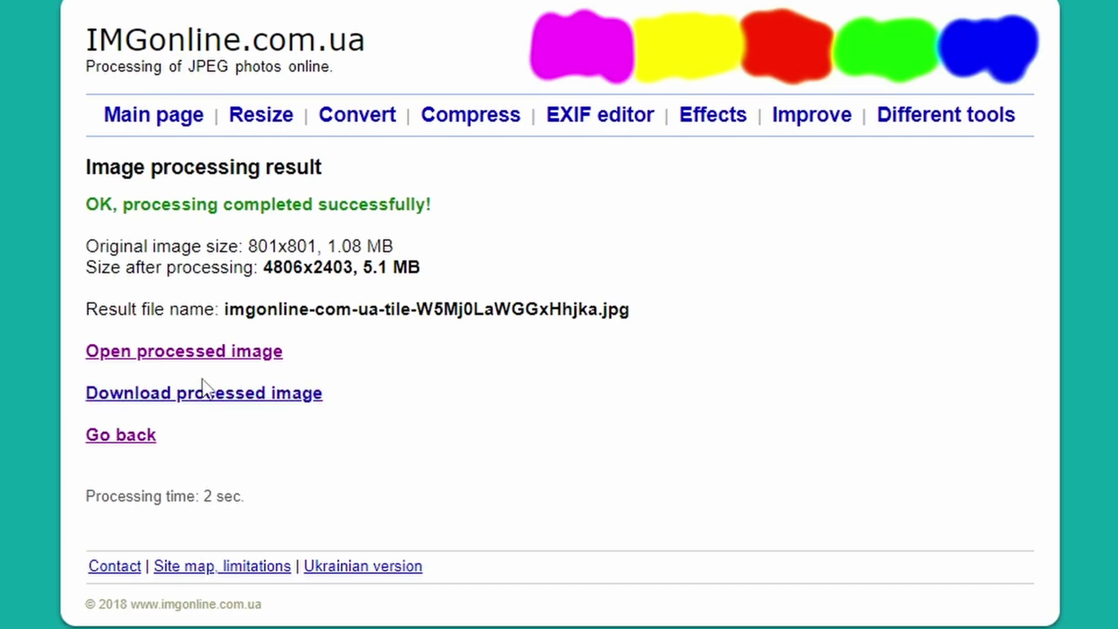
pyautogui.click(269, 392)
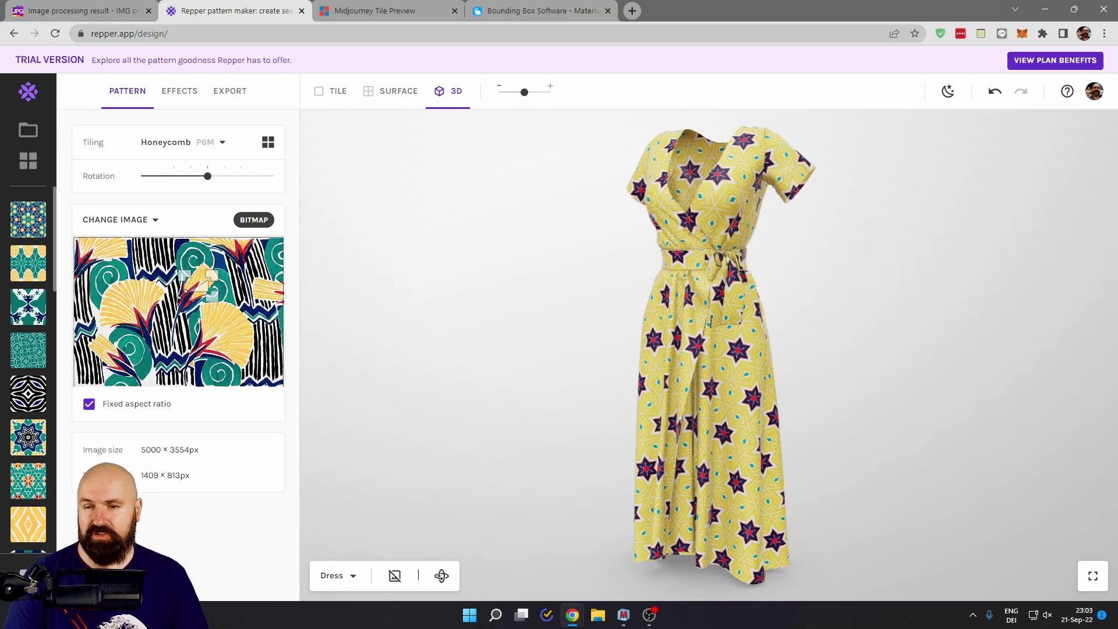
# - In Repper, move the tile selection on the sample image and check the new honeycomb pattern as a surface and on the 3D dress
pyautogui.moveTo(185, 290)
pyautogui.mouseDown()
pyautogui.moveTo(146, 326)
pyautogui.moveTo(117, 338)
pyautogui.moveTo(102, 328)
pyautogui.moveTo(154, 314)
pyautogui.moveTo(175, 326)
pyautogui.moveTo(213, 289)
pyautogui.moveTo(166, 297)
pyautogui.moveTo(140, 278)
pyautogui.moveTo(178, 283)
pyautogui.mouseUp()
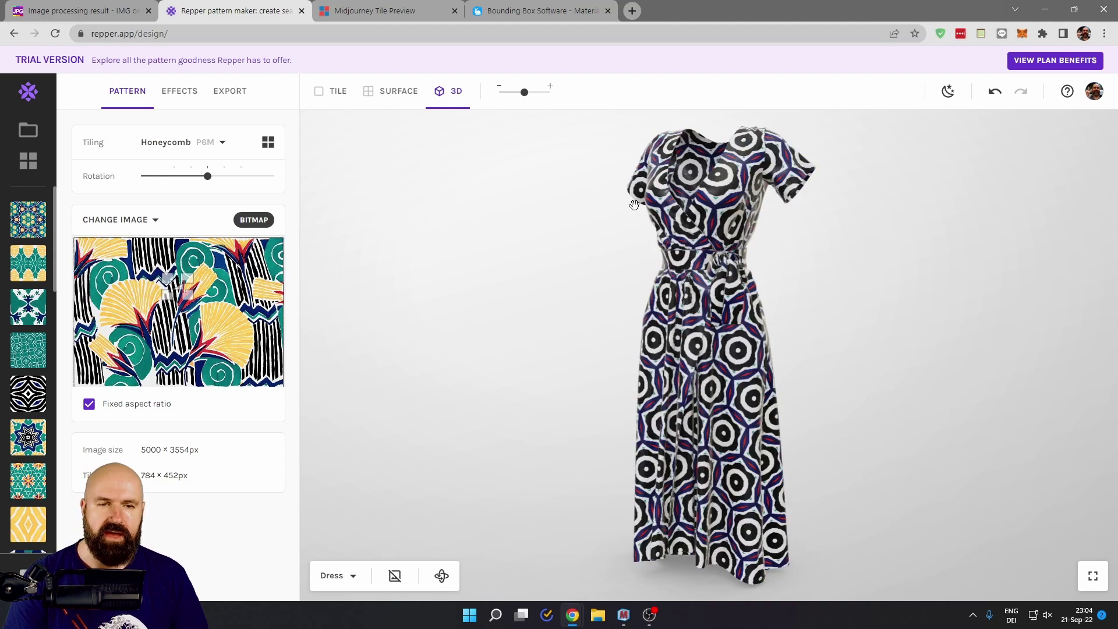
pyautogui.click(391, 96)
pyautogui.moveTo(178, 283); pyautogui.dragTo(198, 310)
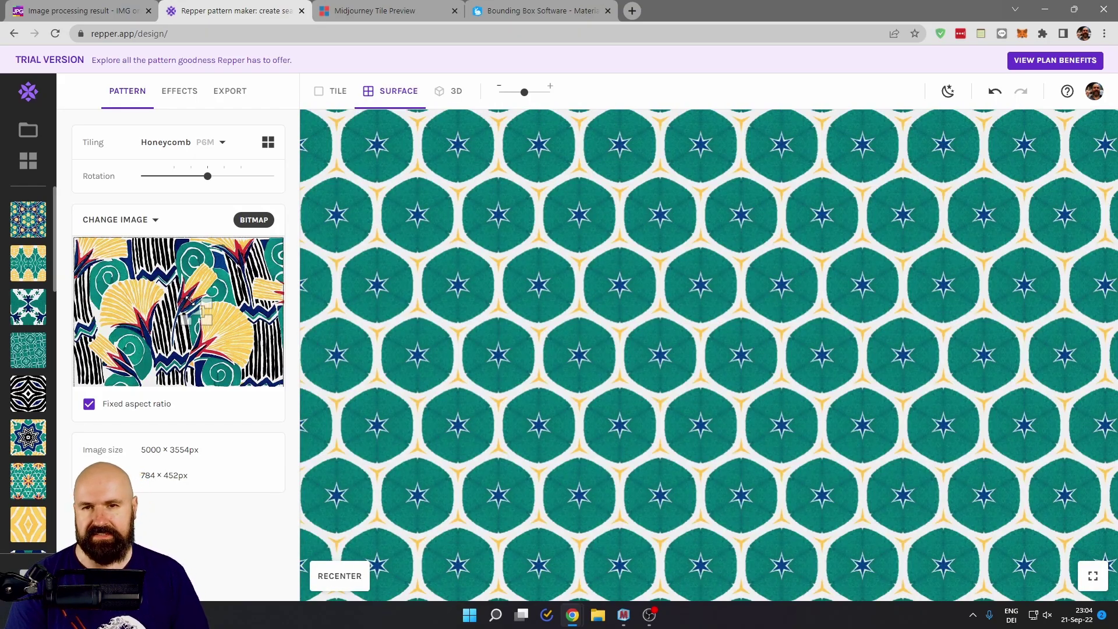
pyautogui.click(440, 93)
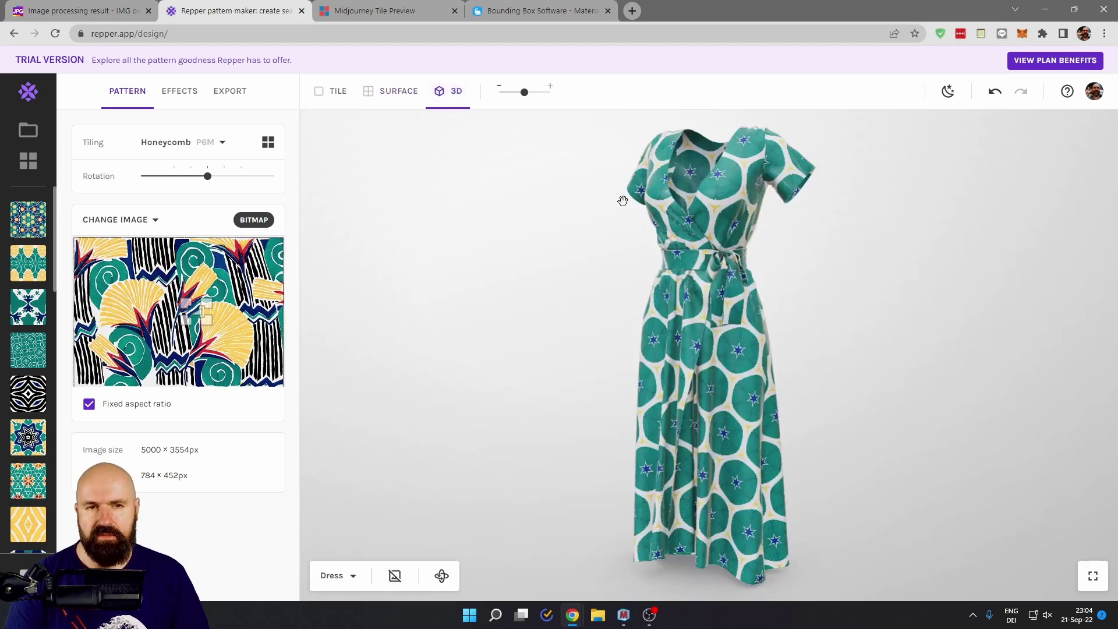
# - Preview the green honeycomb pattern on the pillow, scarf and mug models, rotating the scarf
pyautogui.click(337, 576)
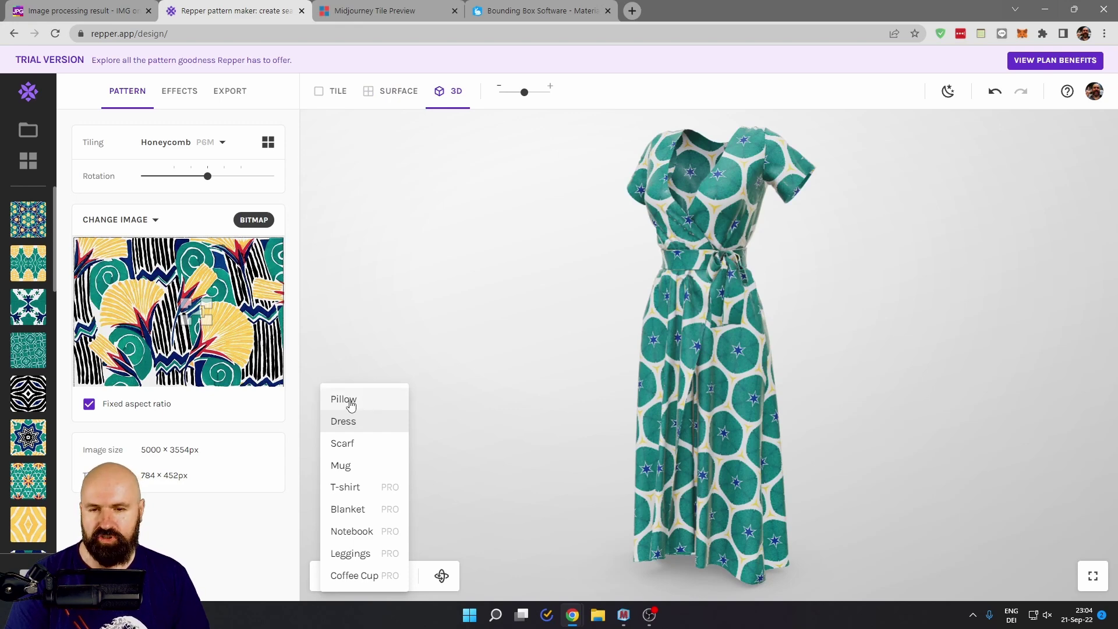
pyautogui.click(349, 401)
pyautogui.click(347, 583)
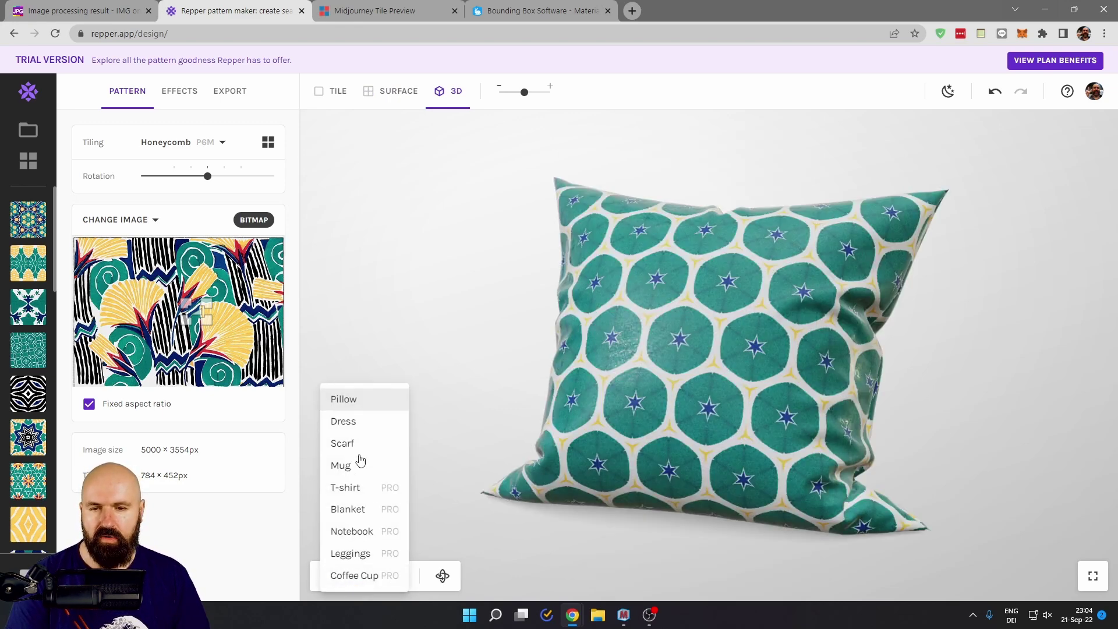
pyautogui.click(352, 444)
pyautogui.moveTo(388, 453); pyautogui.dragTo(794, 429)
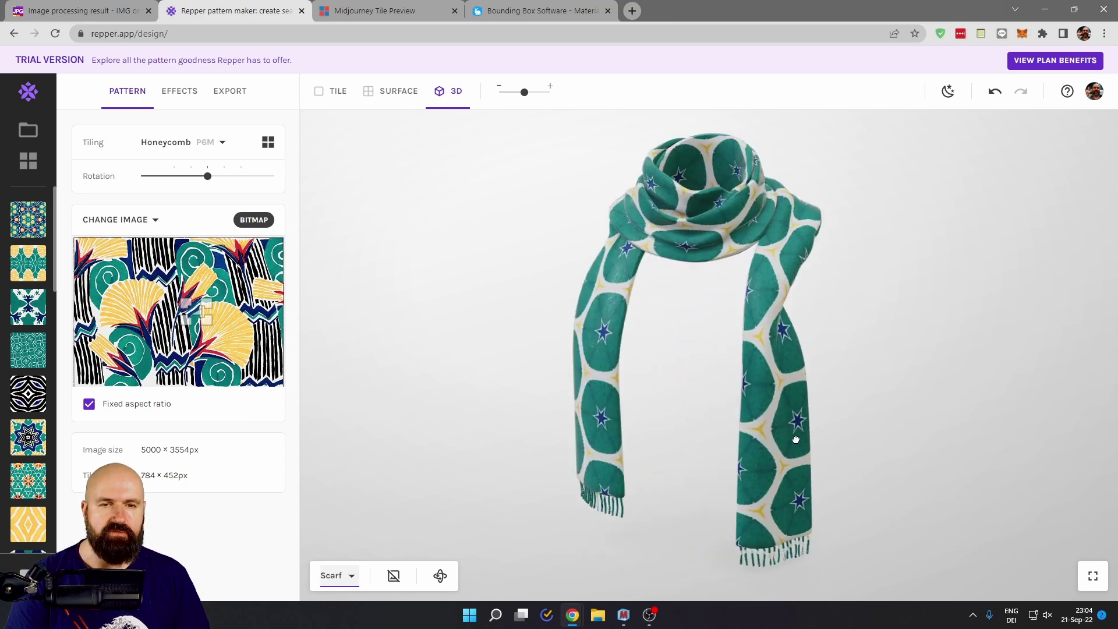
pyautogui.click(337, 583)
pyautogui.click(352, 468)
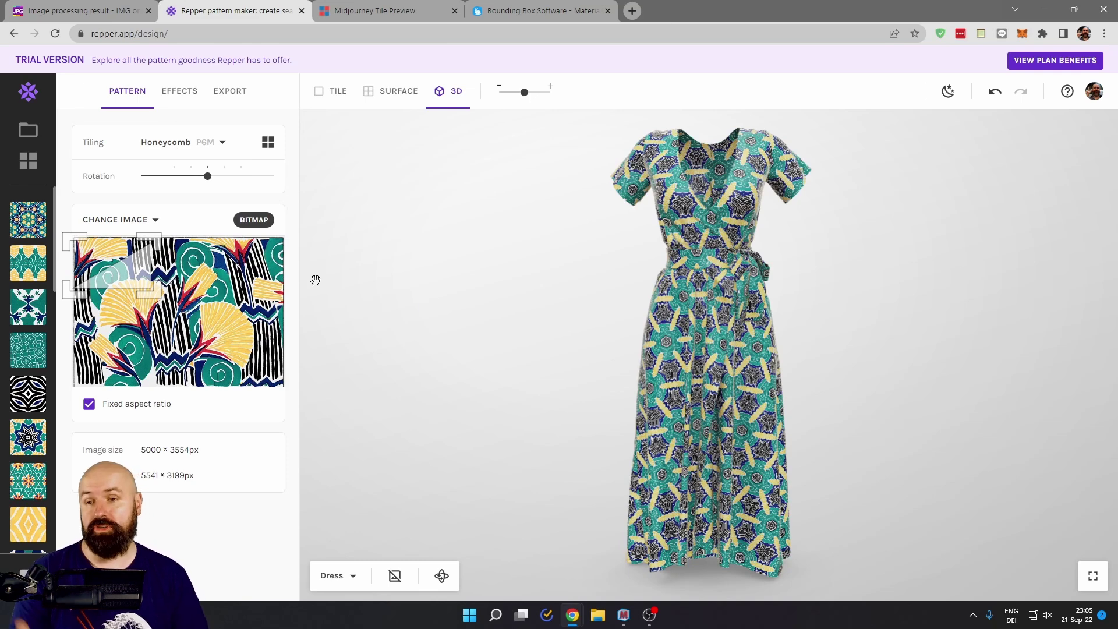
# - Replace the pattern's source image with the red poppy flower garden and set its tiling to Rectangular Grid
pyautogui.click(144, 220)
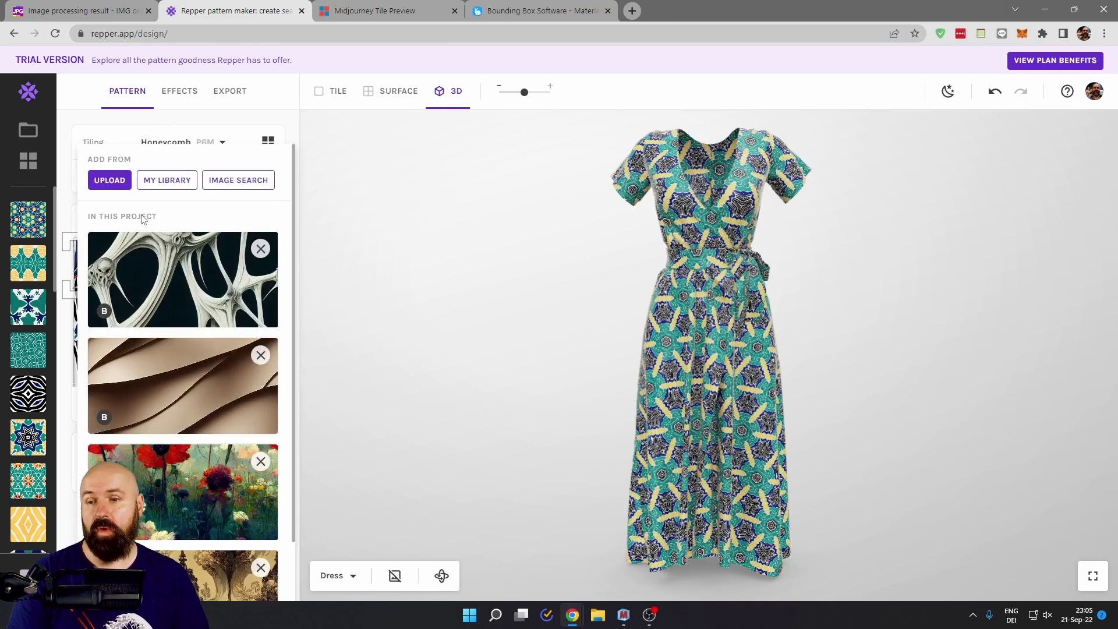
pyautogui.click(217, 495)
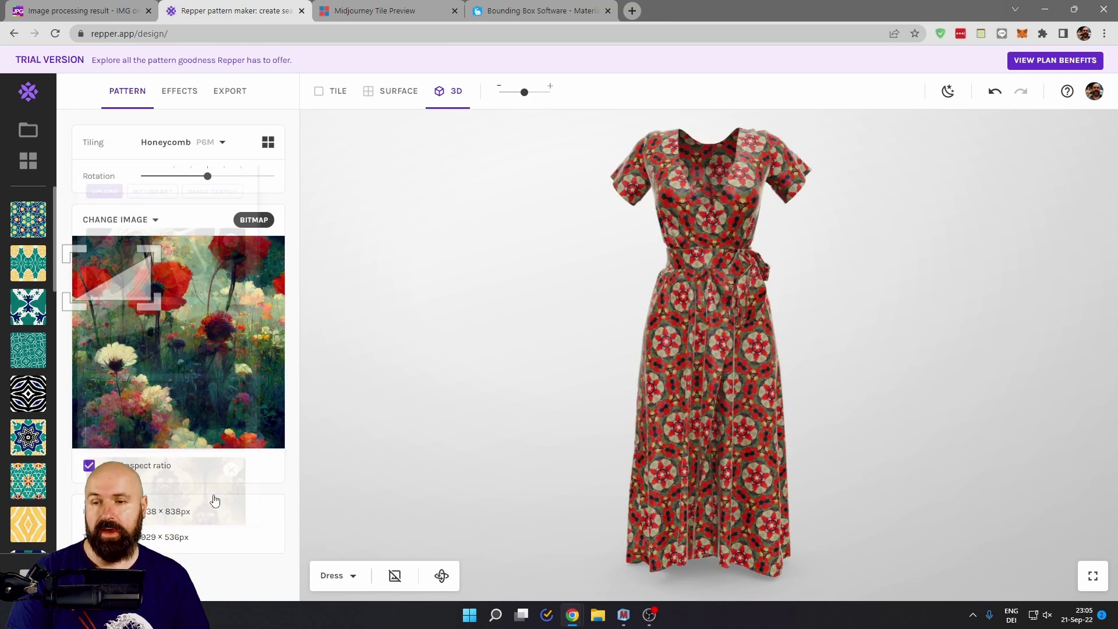
pyautogui.click(180, 145)
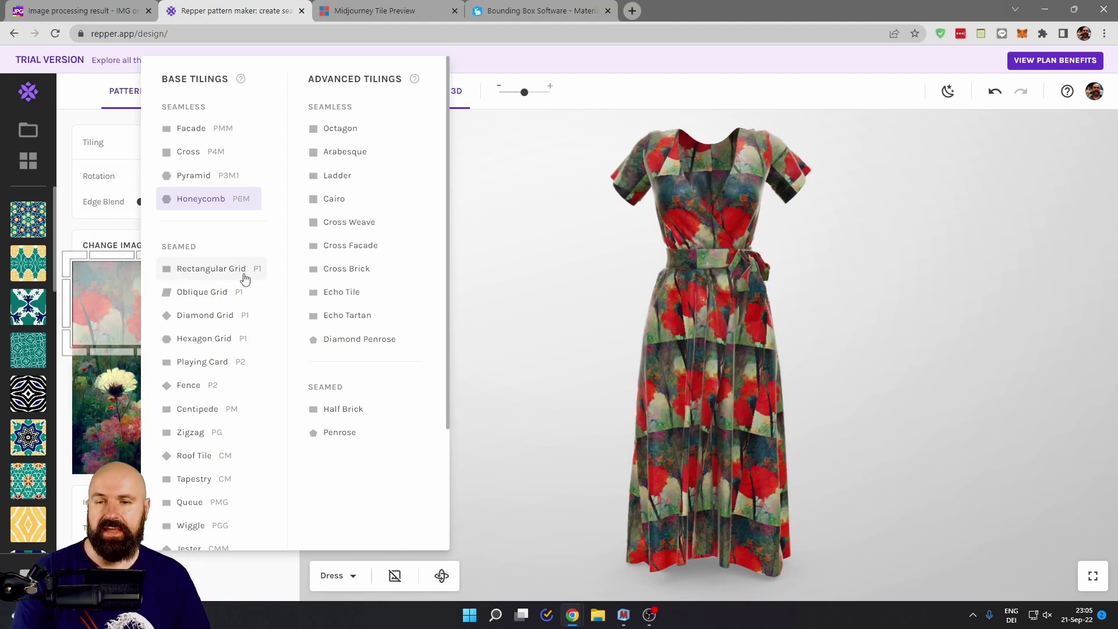
pyautogui.click(239, 272)
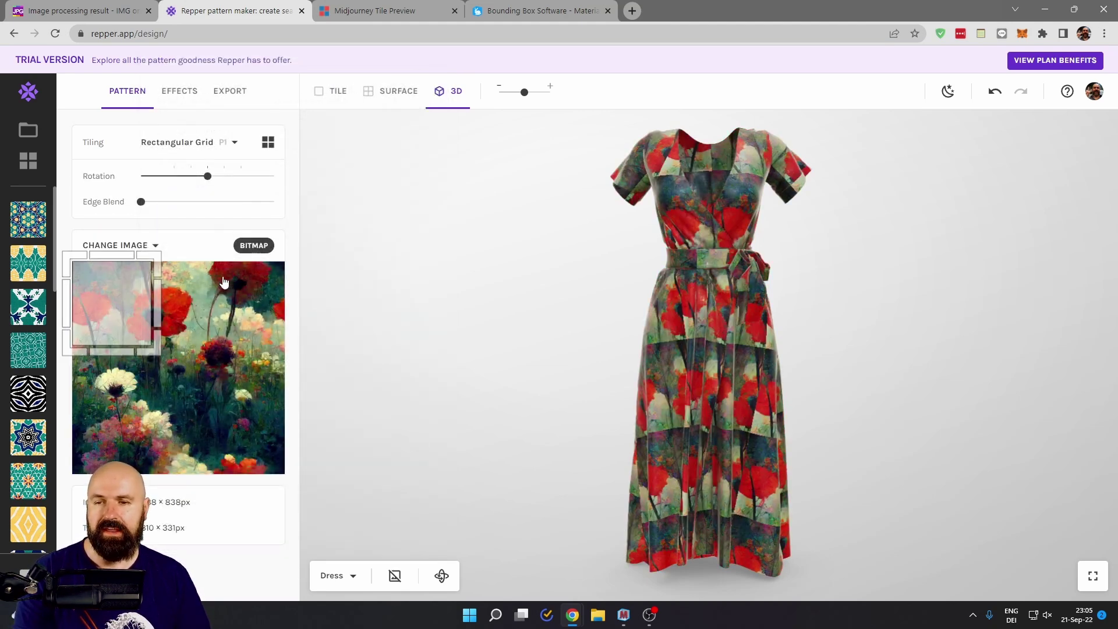
# - Expand the tile selection to the full 838 × 838 px flower image and review the pattern as a surface and on the dress
pyautogui.moveTo(163, 371); pyautogui.dragTo(287, 476)
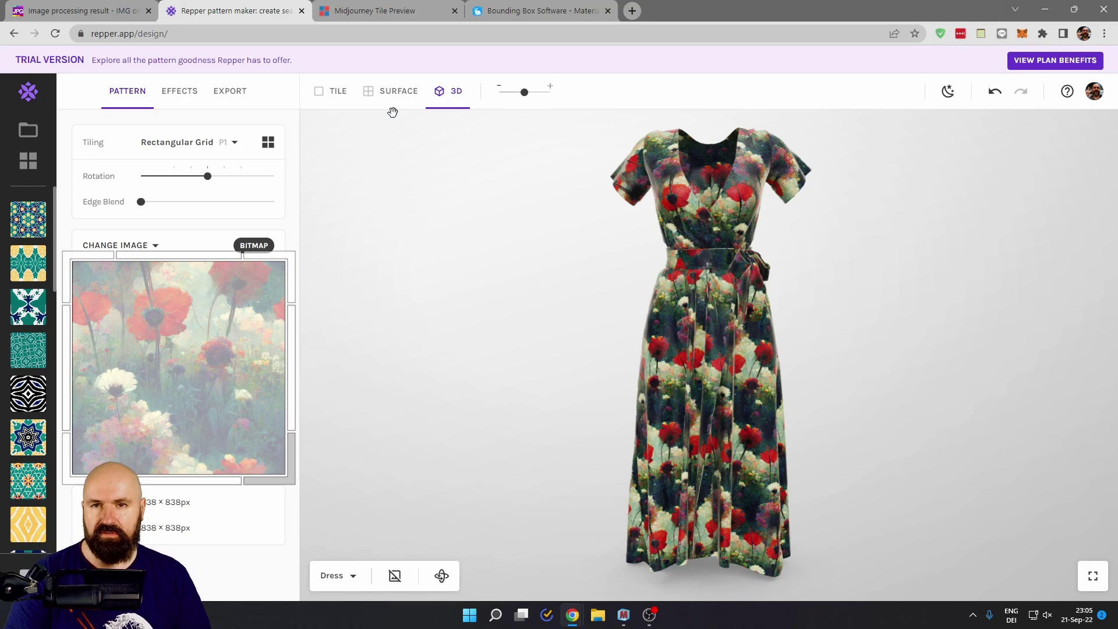
pyautogui.click(393, 92)
pyautogui.scroll(-6, 651, 381)
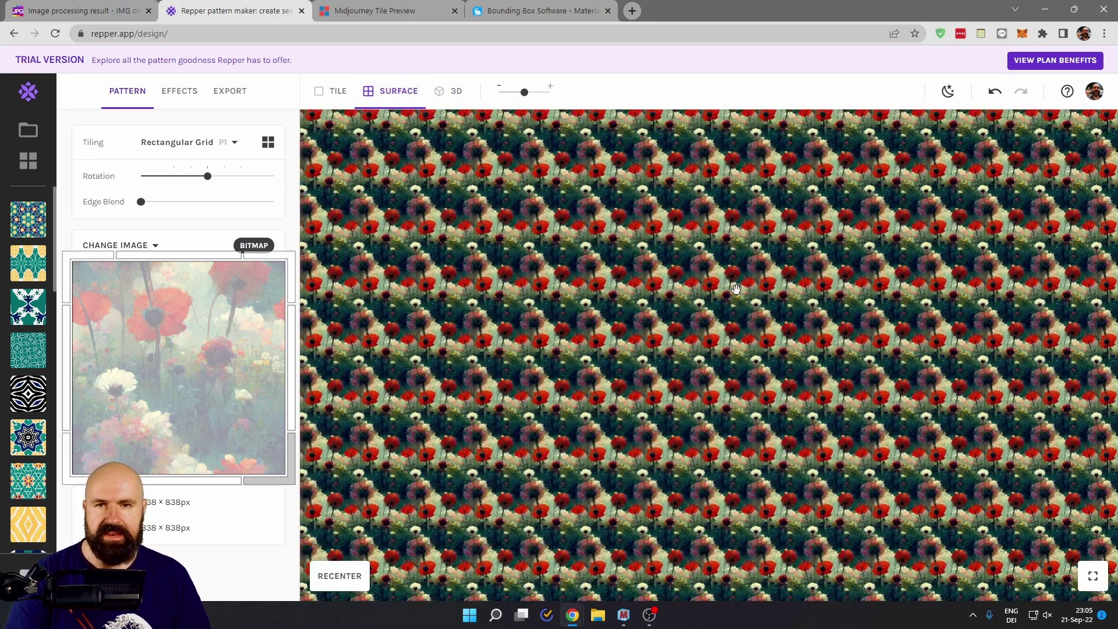
pyautogui.scroll(6, 736, 290)
pyautogui.click(454, 90)
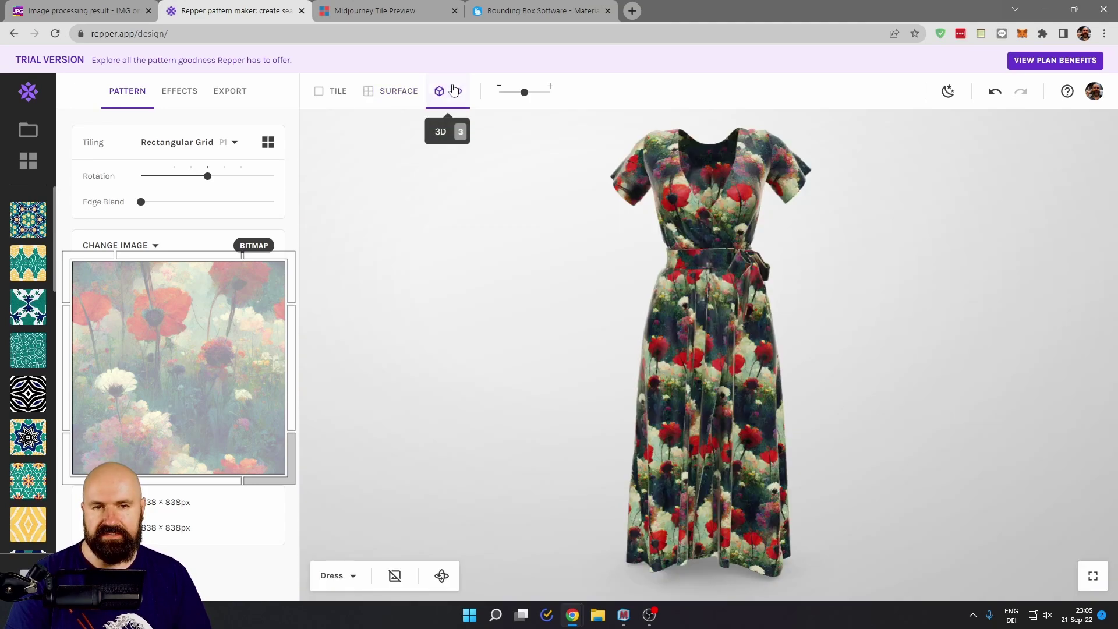
pyautogui.moveTo(489, 374); pyautogui.dragTo(443, 377)
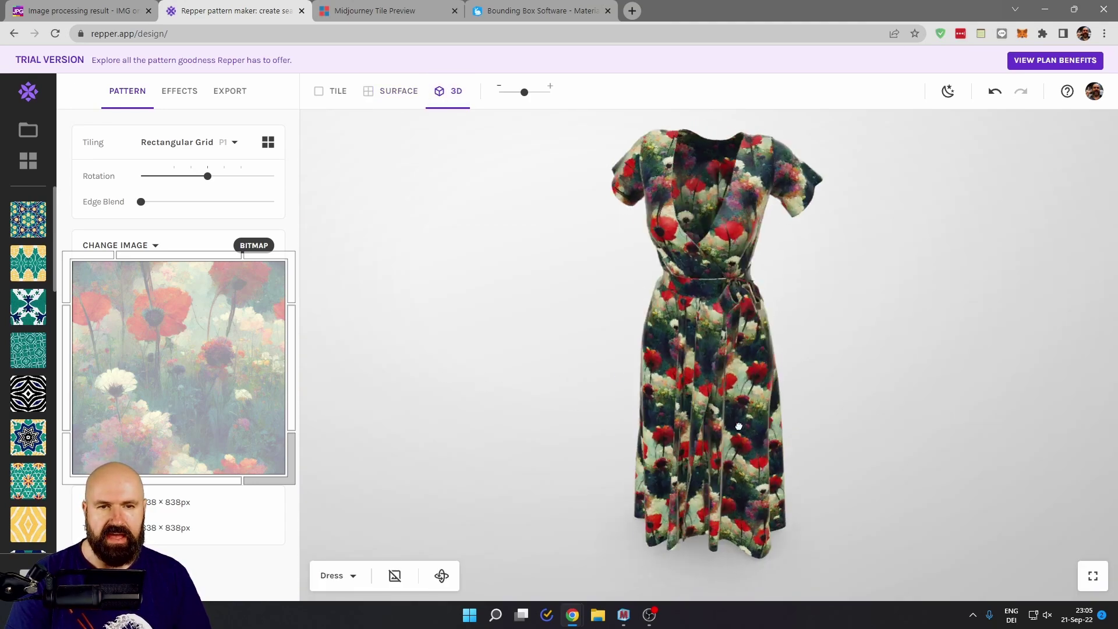
# - Rotate the flower pattern slightly and preview it on the mug and scarf models
pyautogui.click(343, 576)
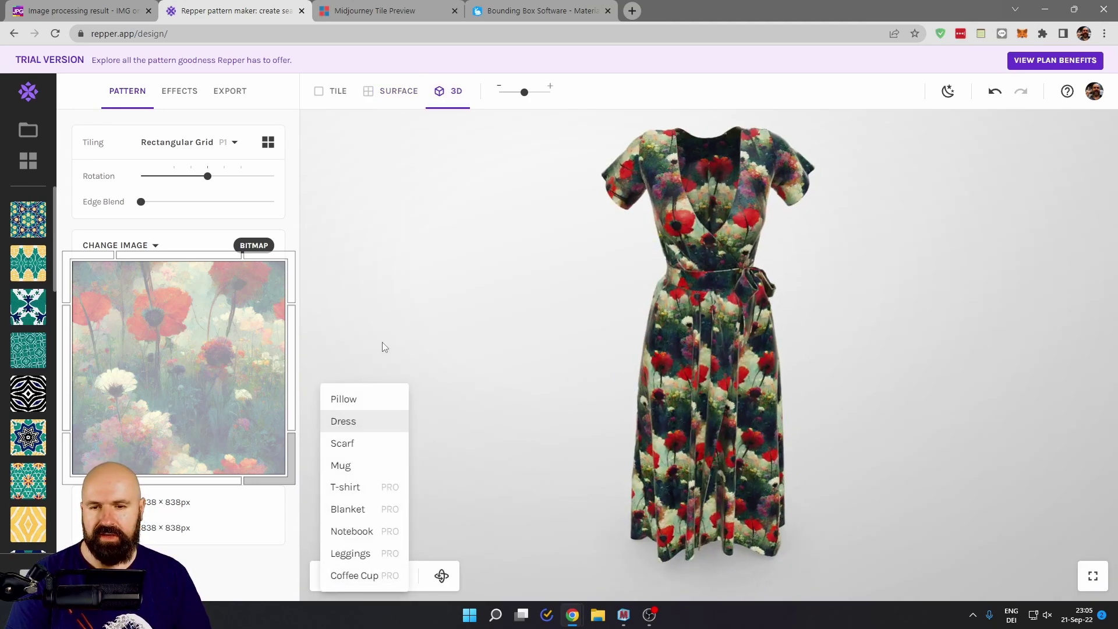
pyautogui.click(342, 465)
pyautogui.moveTo(524, 92)
pyautogui.mouseDown()
pyautogui.moveTo(539, 93)
pyautogui.moveTo(524, 92)
pyautogui.mouseUp()
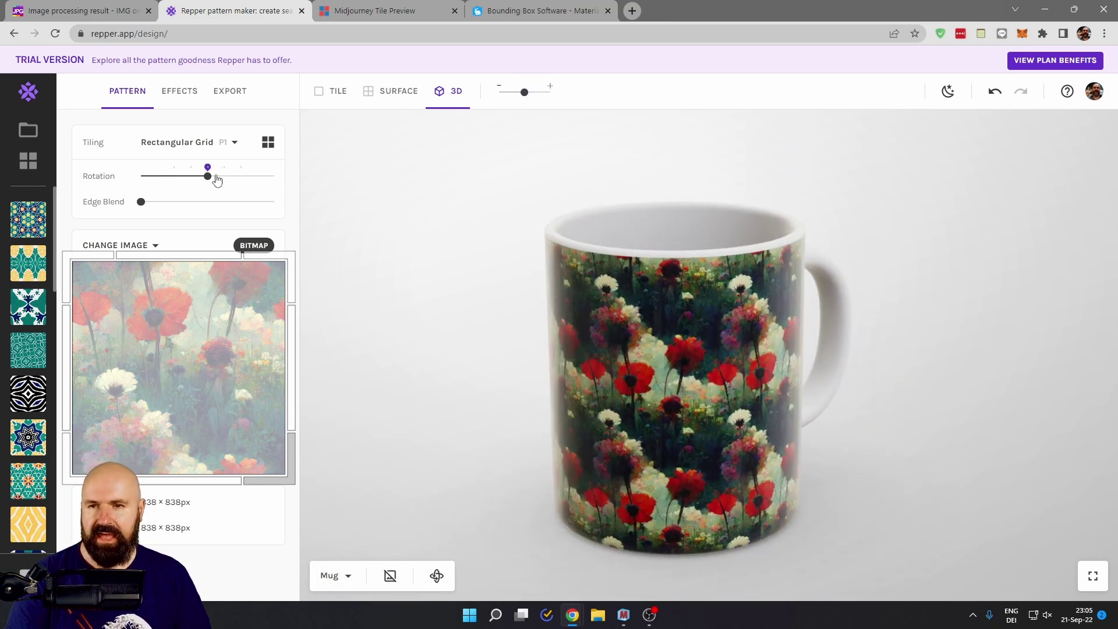
pyautogui.moveTo(208, 176)
pyautogui.mouseDown()
pyautogui.moveTo(231, 180)
pyautogui.moveTo(219, 177)
pyautogui.mouseUp()
pyautogui.moveTo(693, 364); pyautogui.dragTo(860, 332)
pyautogui.press('Down')
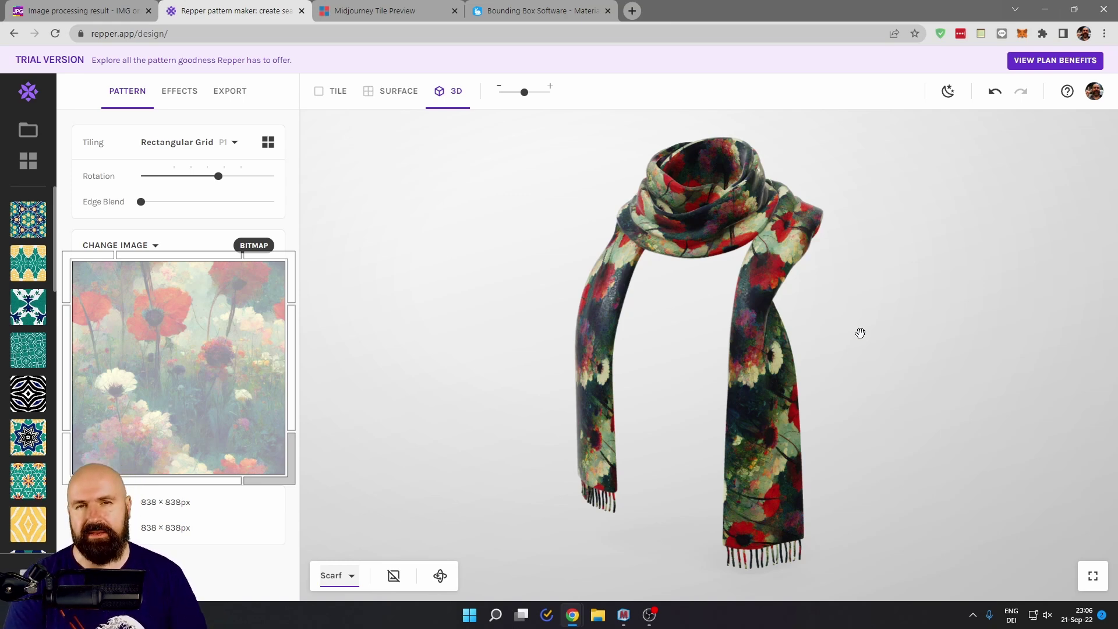
# - Show the Materialize download page, then switch to the Materialize app and maximize its window
pyautogui.hotkey('ctrl', '4')
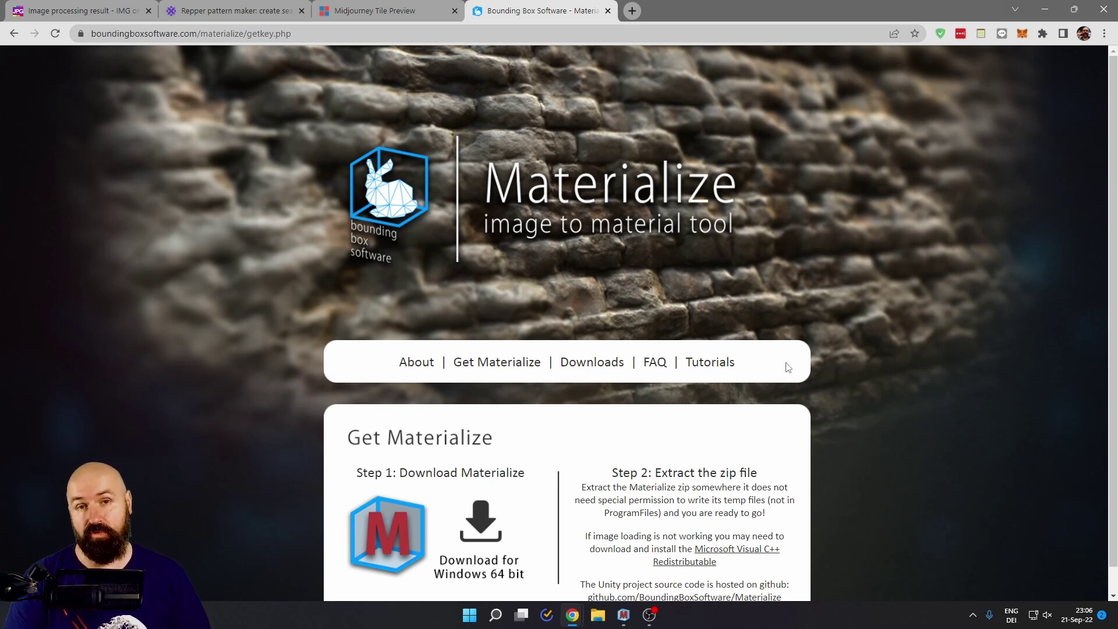
pyautogui.click(624, 615)
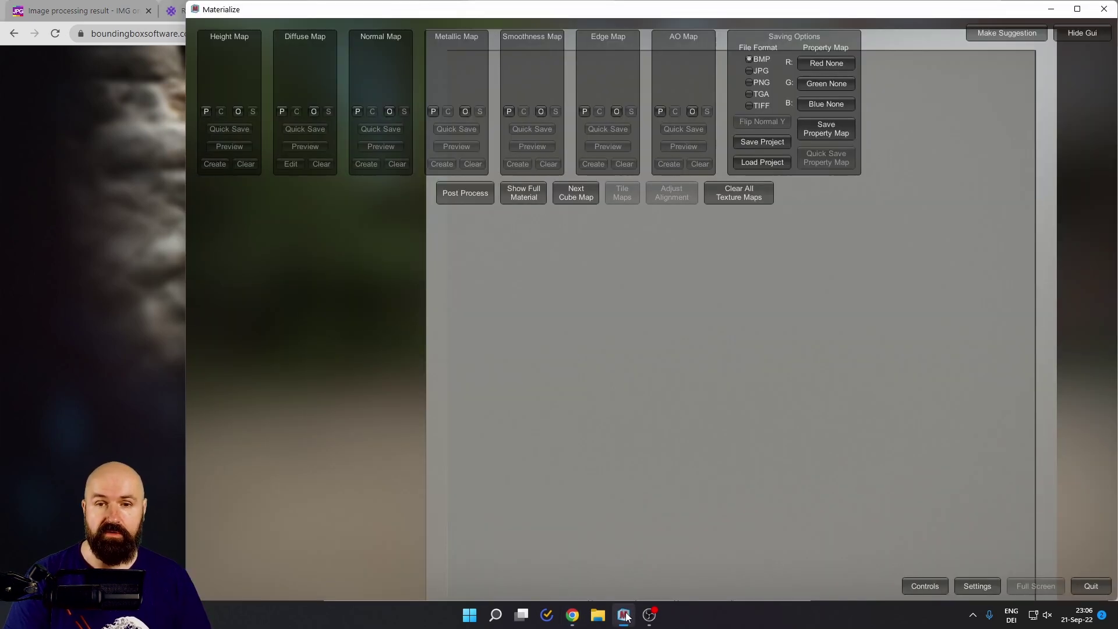
pyautogui.click(1077, 9)
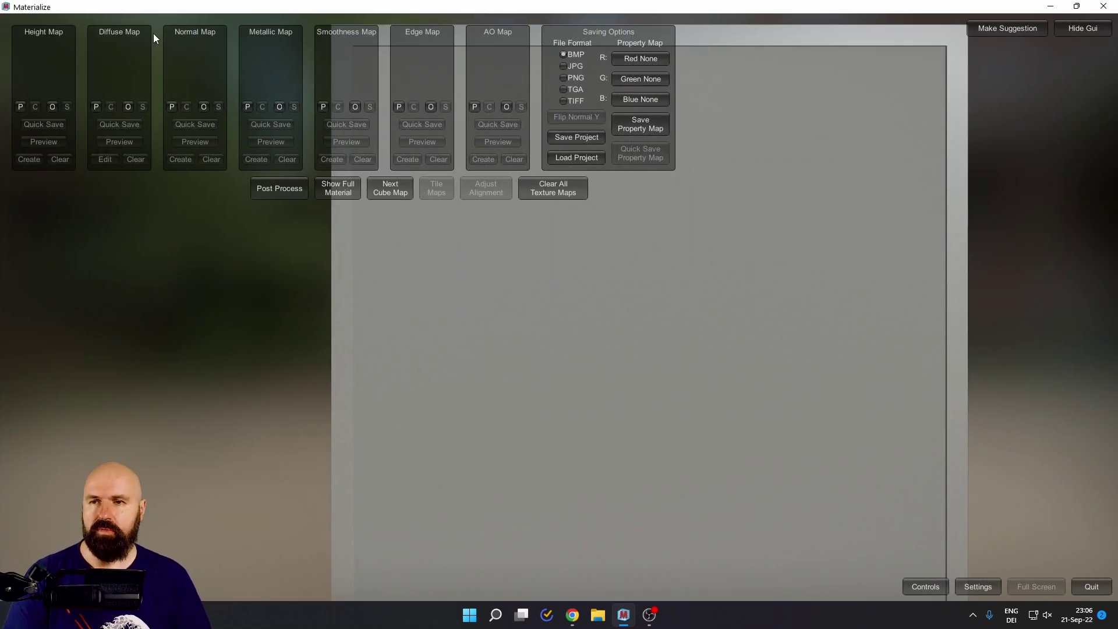
# - Load the H.R. Giger Alien PNG from the MJ Seamless Textures folder as diffuse map and preview it as full material
pyautogui.click(127, 107)
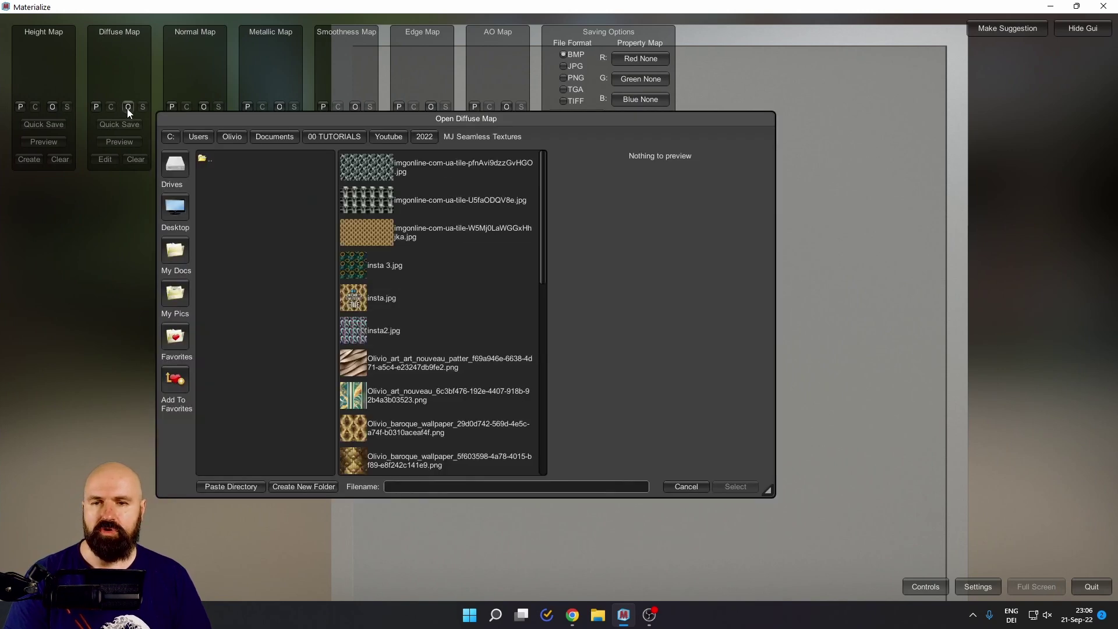
pyautogui.scroll(-1, 457, 323)
pyautogui.scroll(-3, 458, 320)
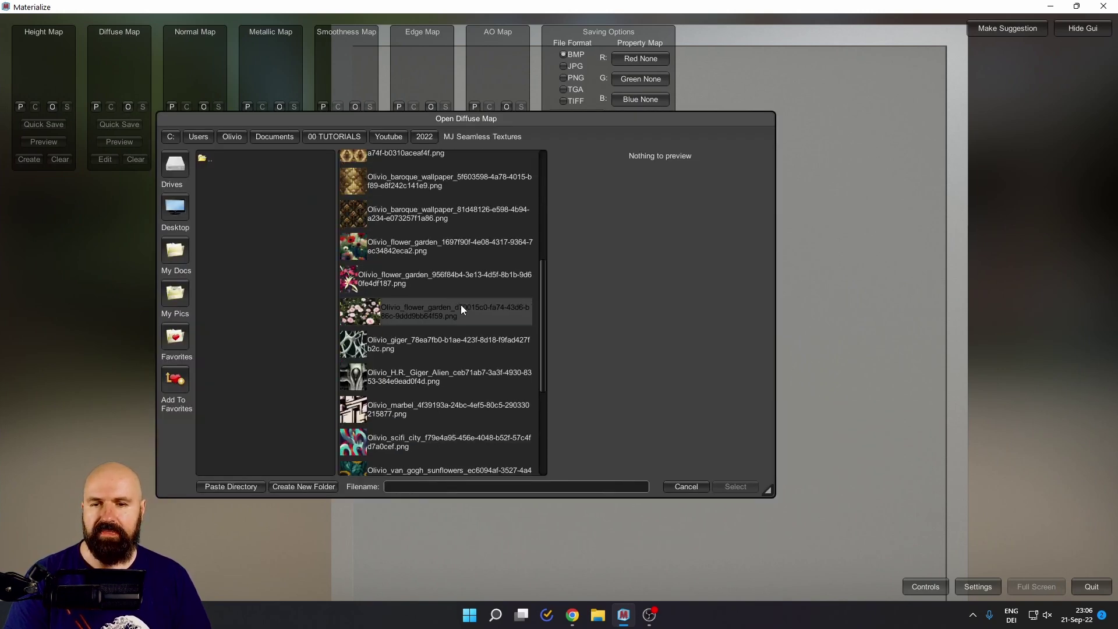
pyautogui.doubleClick(355, 376)
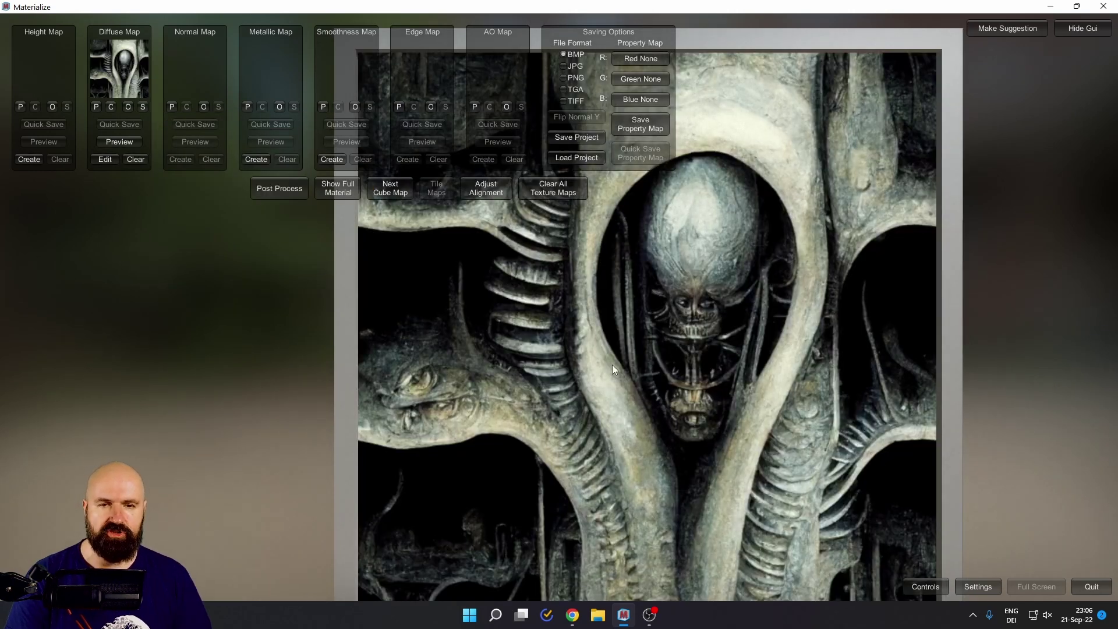
pyautogui.click(344, 186)
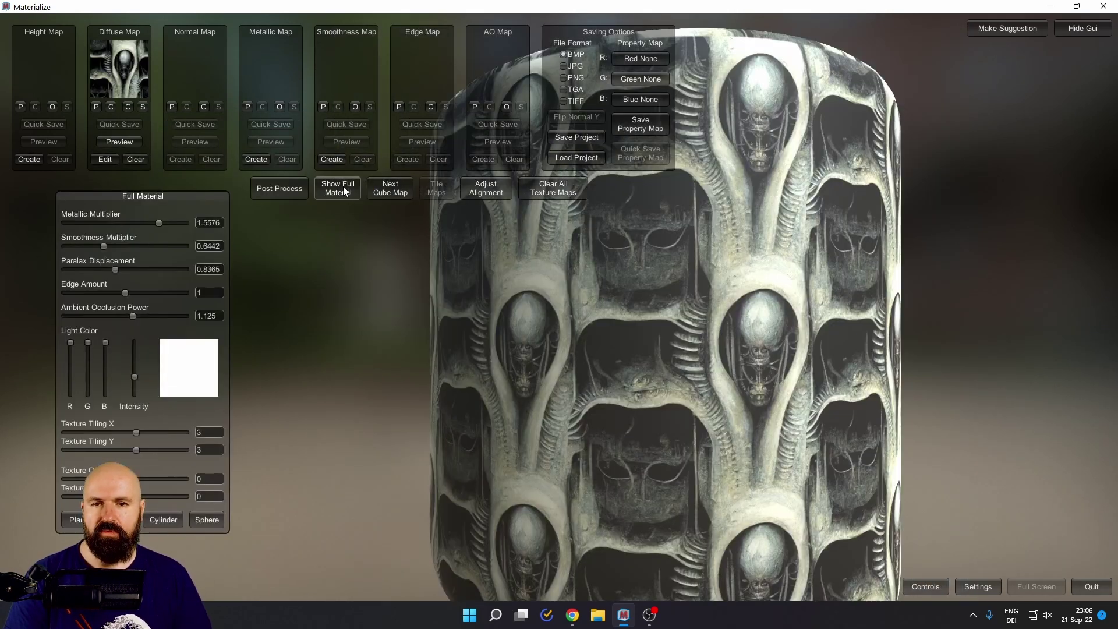
pyautogui.moveTo(634, 420); pyautogui.dragTo(716, 414)
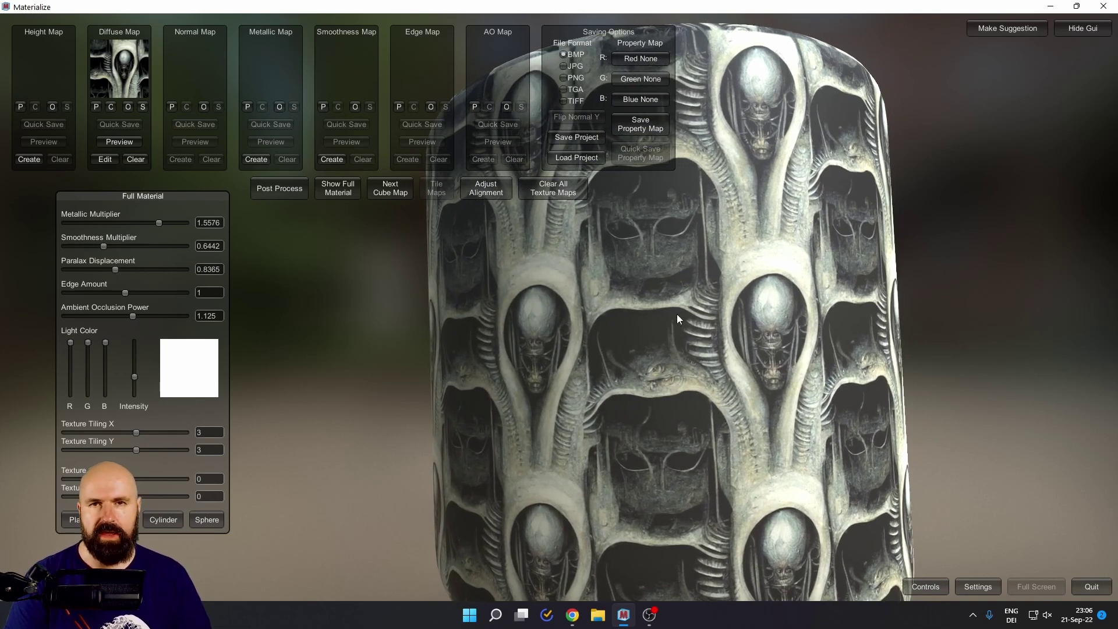
# - Create a height map from the original diffuse with the first three frequency weights lowered, and preview the displaced full material
pyautogui.click(29, 160)
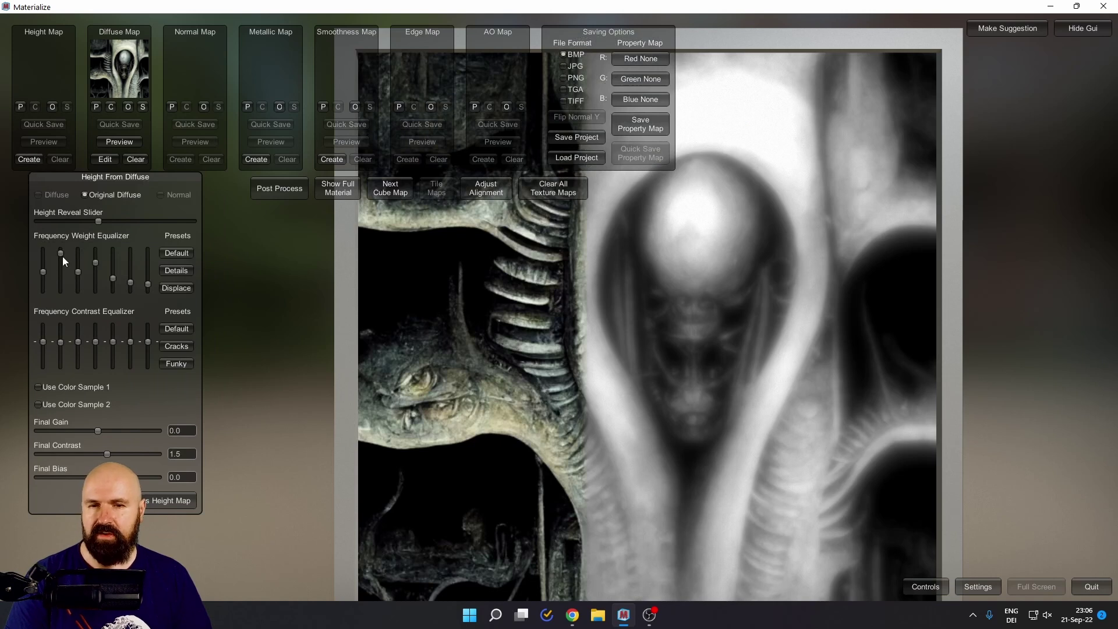
pyautogui.moveTo(96, 221)
pyautogui.mouseDown()
pyautogui.moveTo(85, 220)
pyautogui.moveTo(106, 222)
pyautogui.mouseUp()
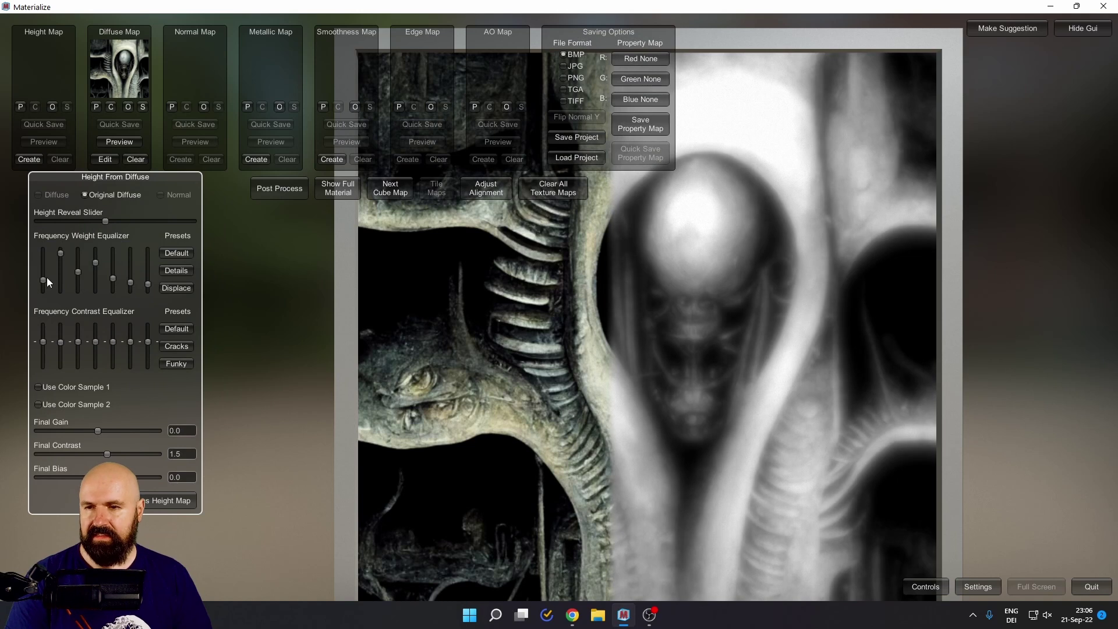
pyautogui.moveTo(60, 256); pyautogui.dragTo(63, 282)
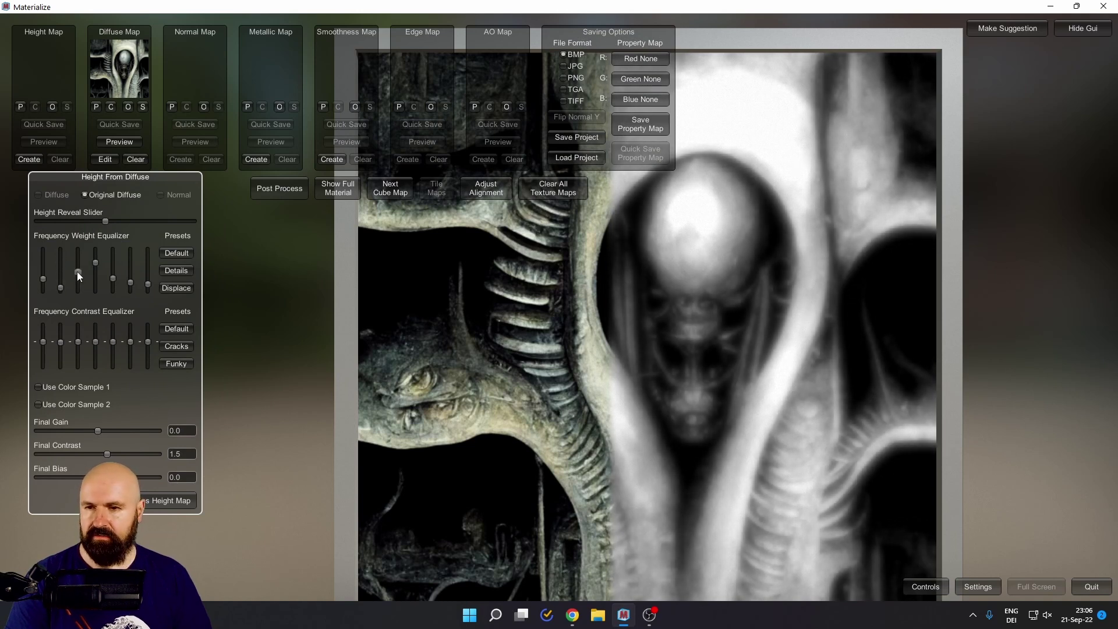
pyautogui.moveTo(78, 272); pyautogui.dragTo(78, 286)
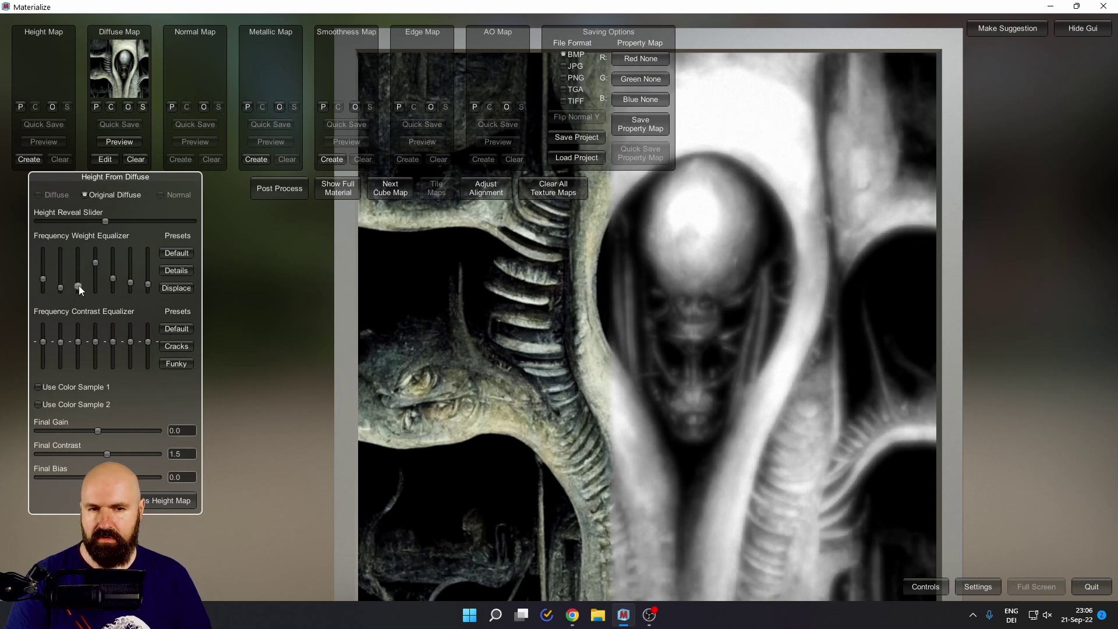
pyautogui.click(166, 501)
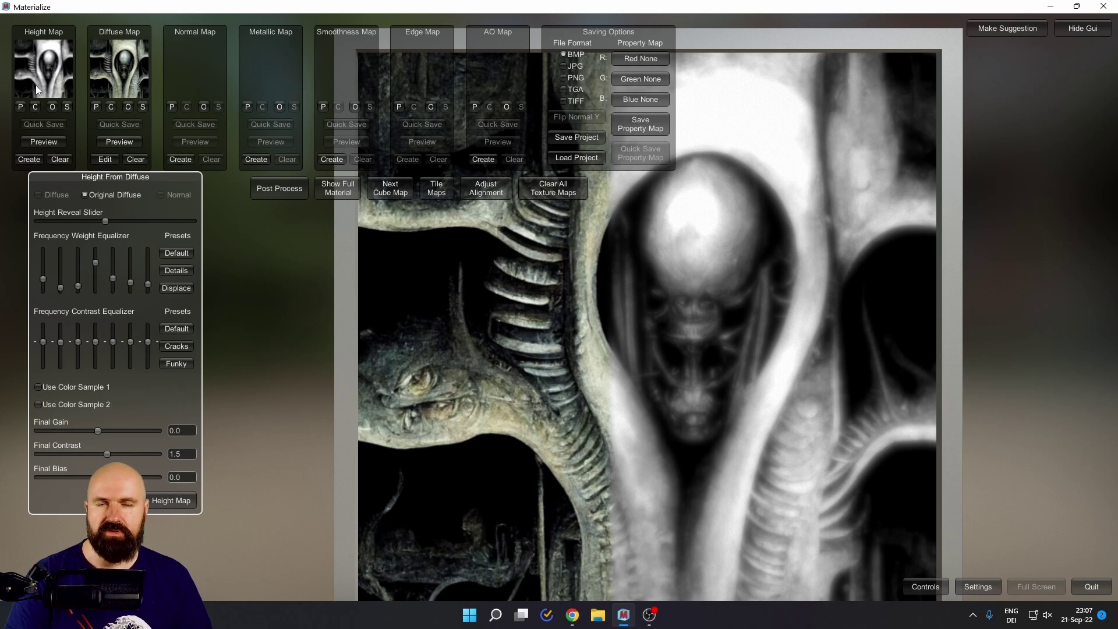
pyautogui.click(339, 192)
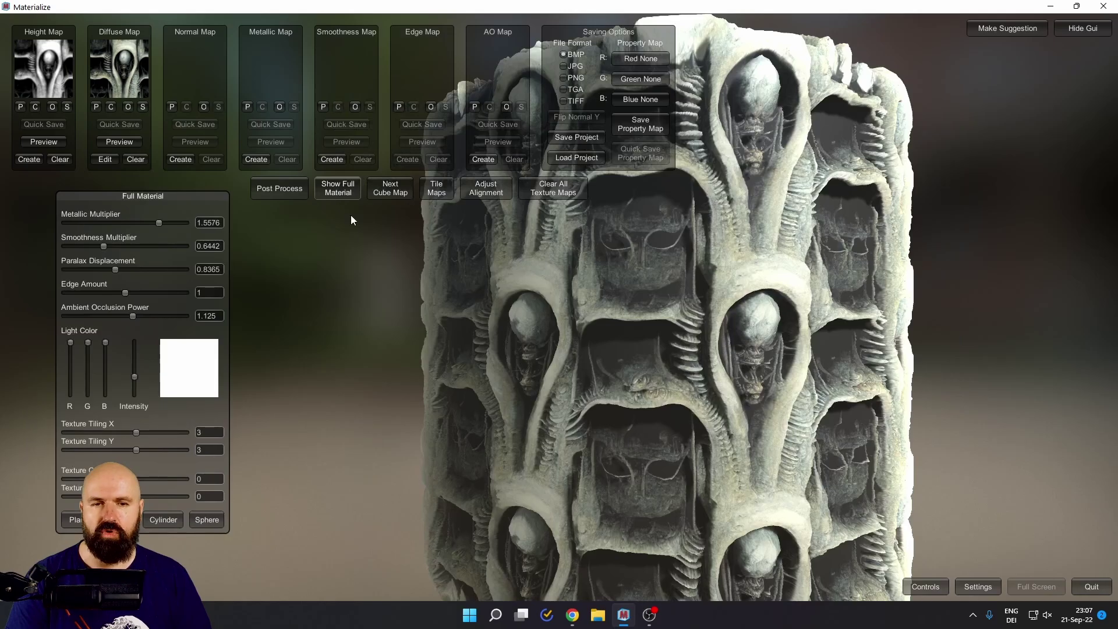
pyautogui.moveTo(592, 423); pyautogui.dragTo(616, 415)
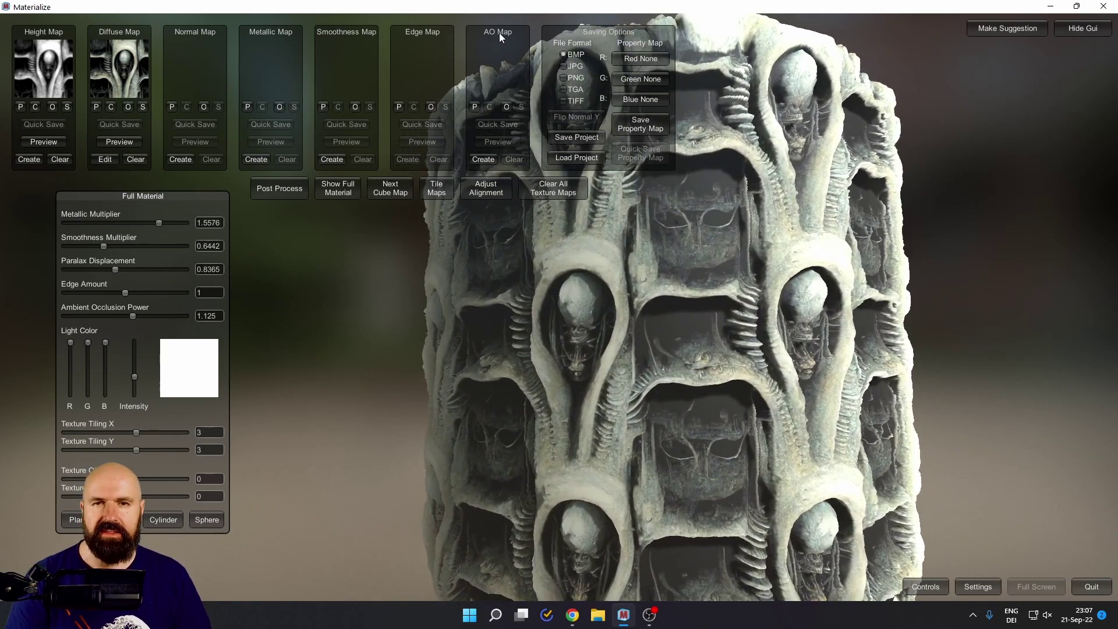
# - Generate the AO map and the smoothness map from the existing maps using their default settings
pyautogui.click(483, 159)
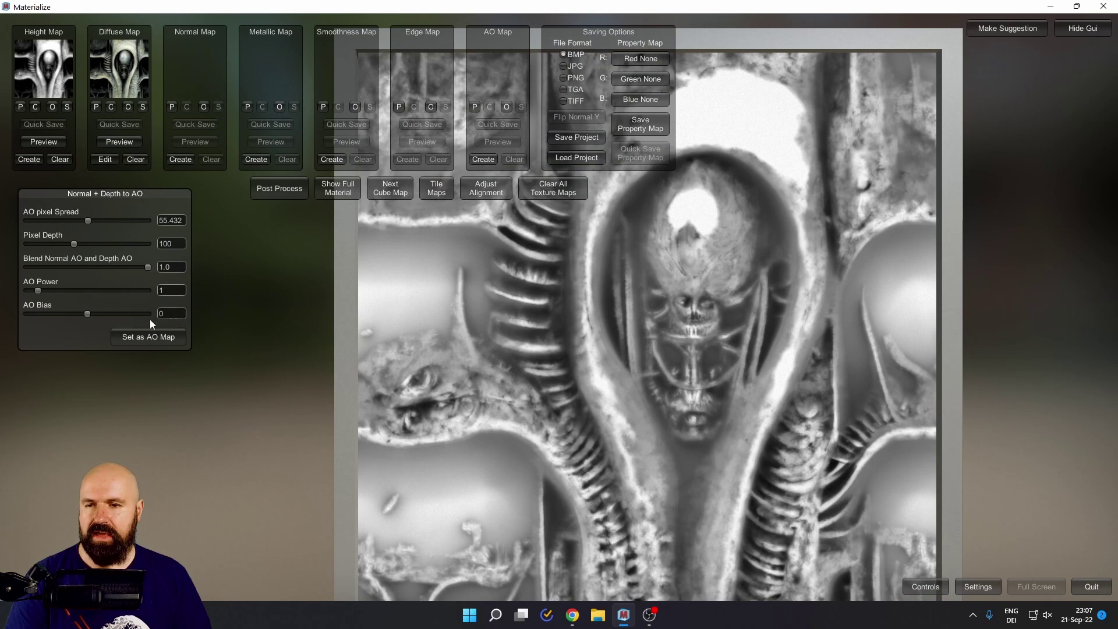
pyautogui.click(145, 336)
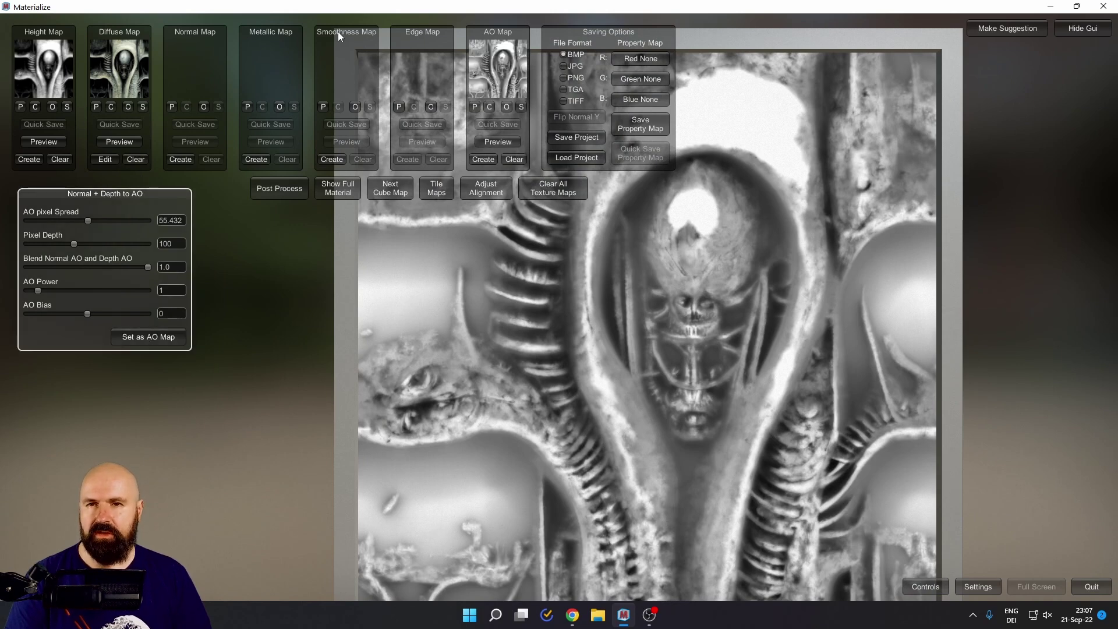
pyautogui.click(332, 160)
pyautogui.click(77, 459)
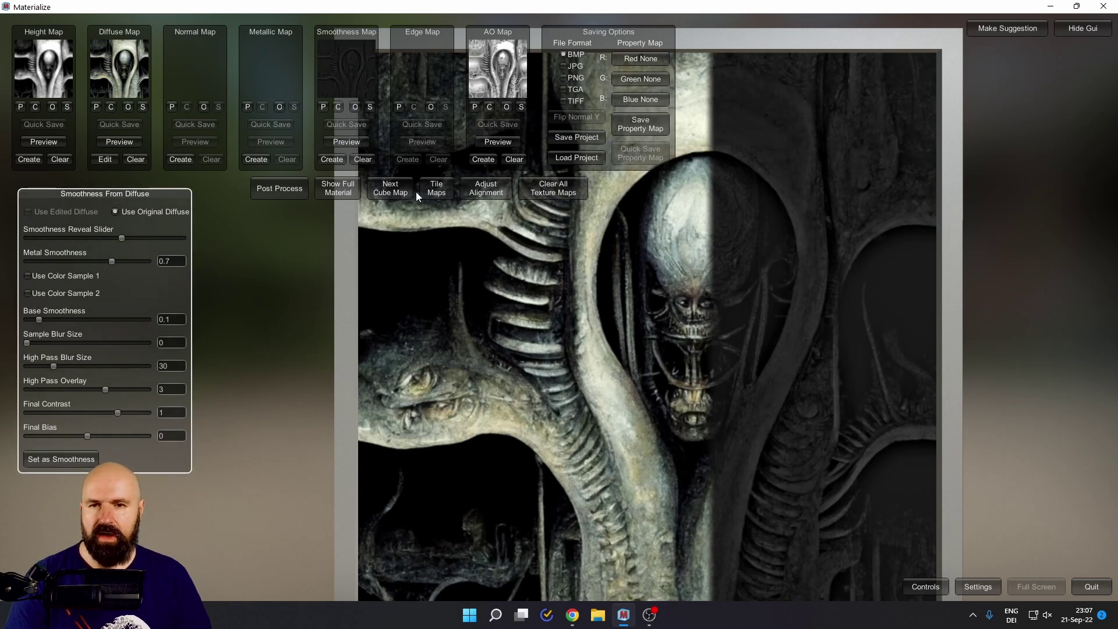
# - Preview the full material with metallic multiplier 0.9326, smoothness multiplier 0.9134 and parallax displacement 0.423
pyautogui.click(337, 193)
pyautogui.moveTo(645, 474); pyautogui.dragTo(478, 349)
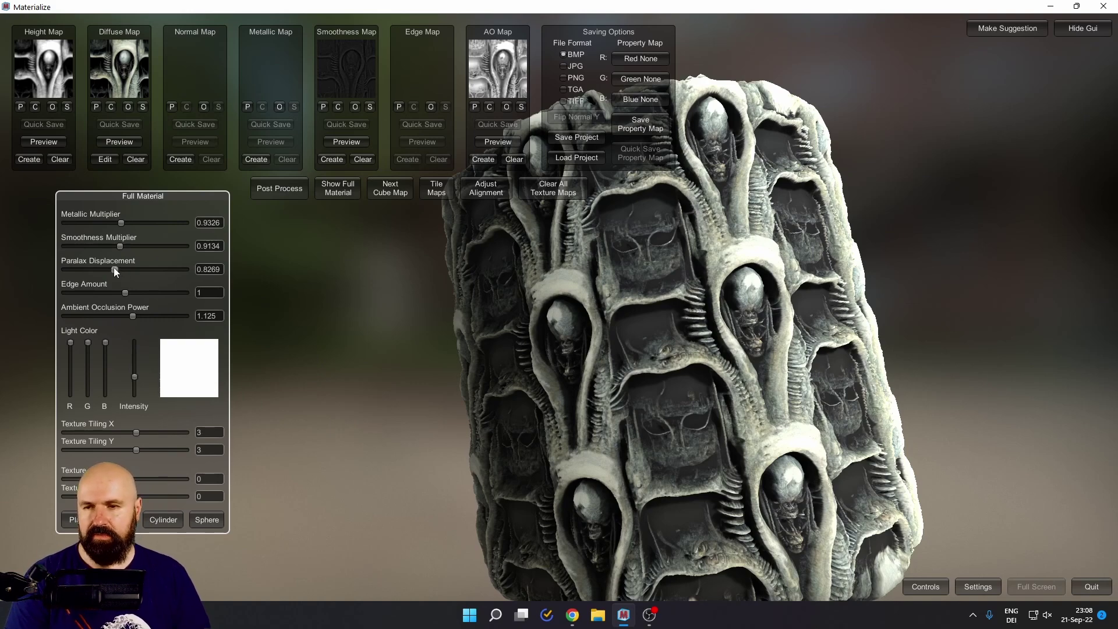
pyautogui.moveTo(114, 267); pyautogui.dragTo(88, 261)
pyautogui.moveTo(615, 444); pyautogui.dragTo(716, 427)
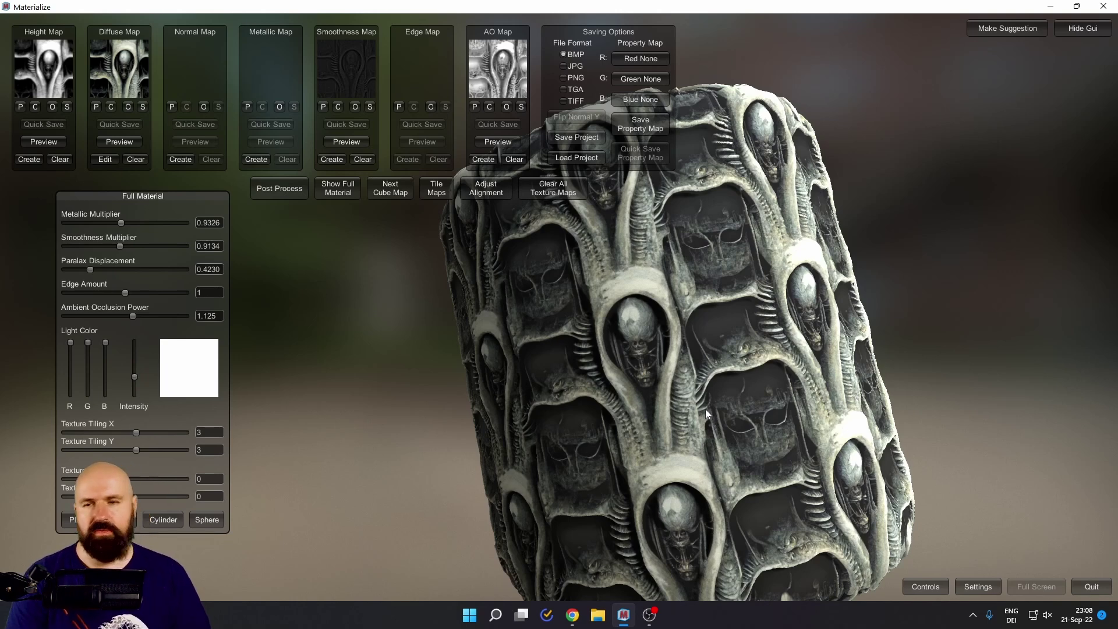
pyautogui.click(131, 377)
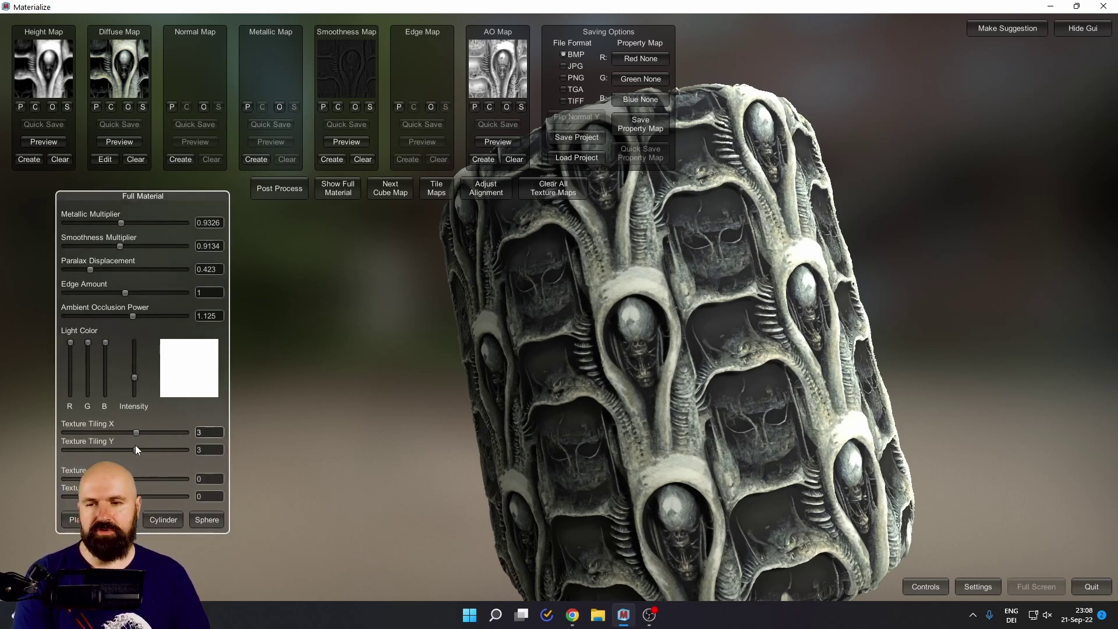
# - Set the full material's texture tiling to 5 in both X and Y and inspect the model
pyautogui.click(211, 432)
pyautogui.write('5')
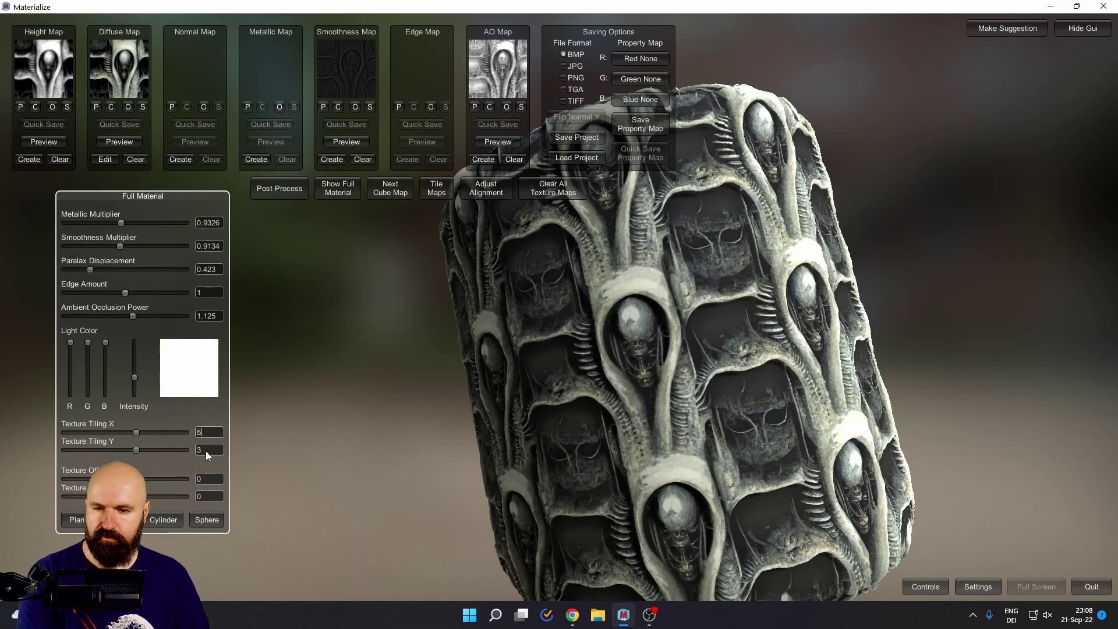
pyautogui.click(205, 450)
pyautogui.write('5')
pyautogui.moveTo(670, 408); pyautogui.dragTo(625, 397)
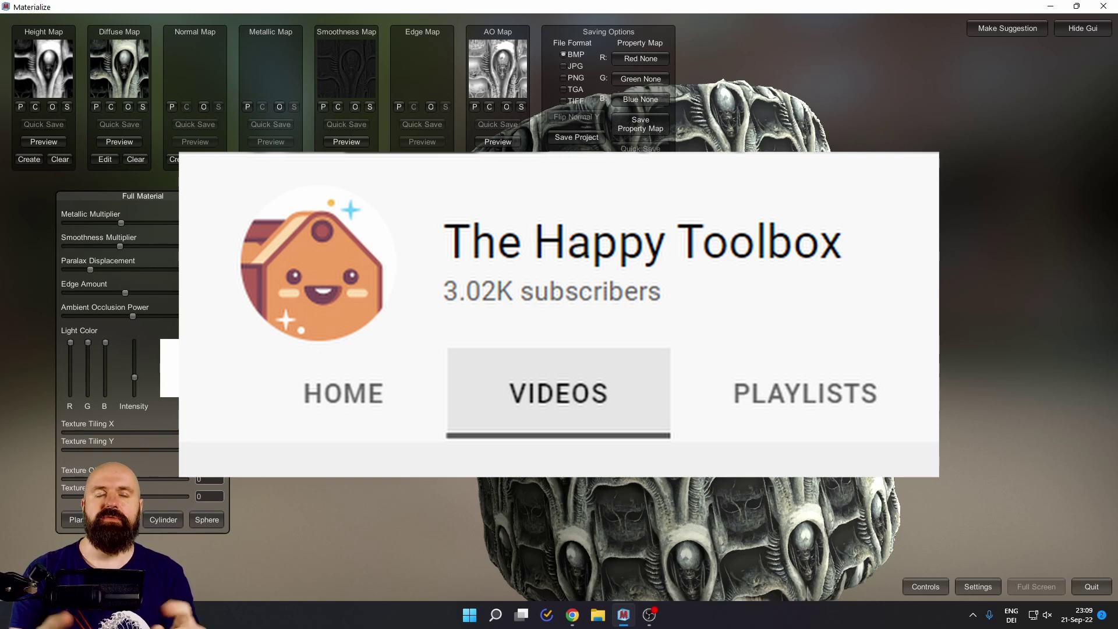